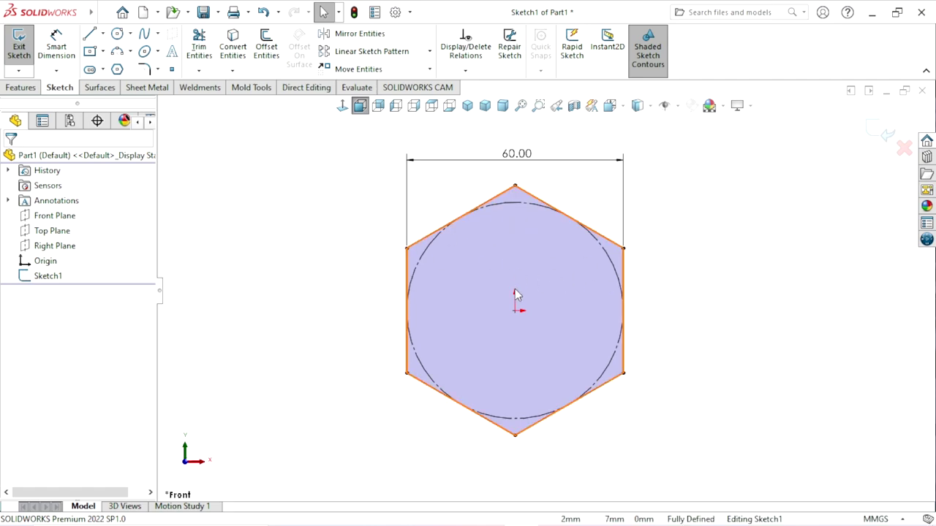
- Start extruding the hexagon sketch with a 30 mm depth
left_click(20, 88)
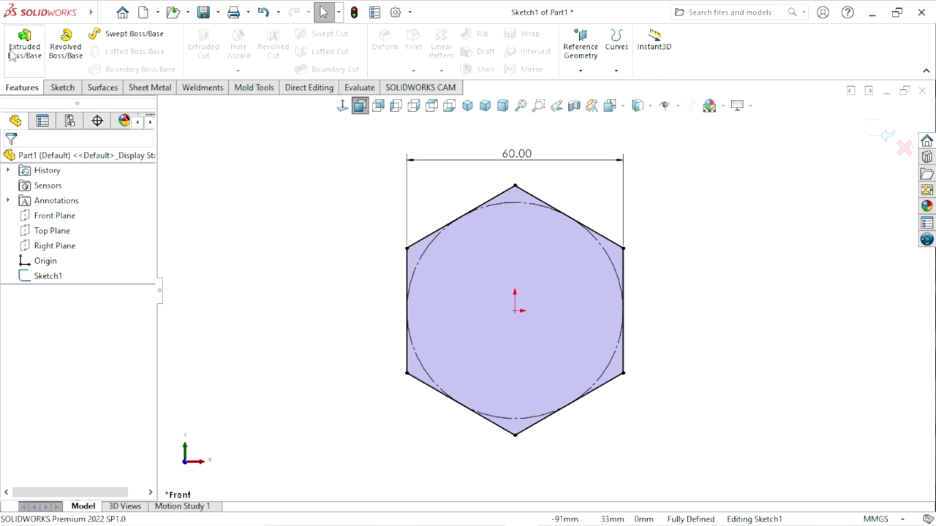
left_click(31, 61)
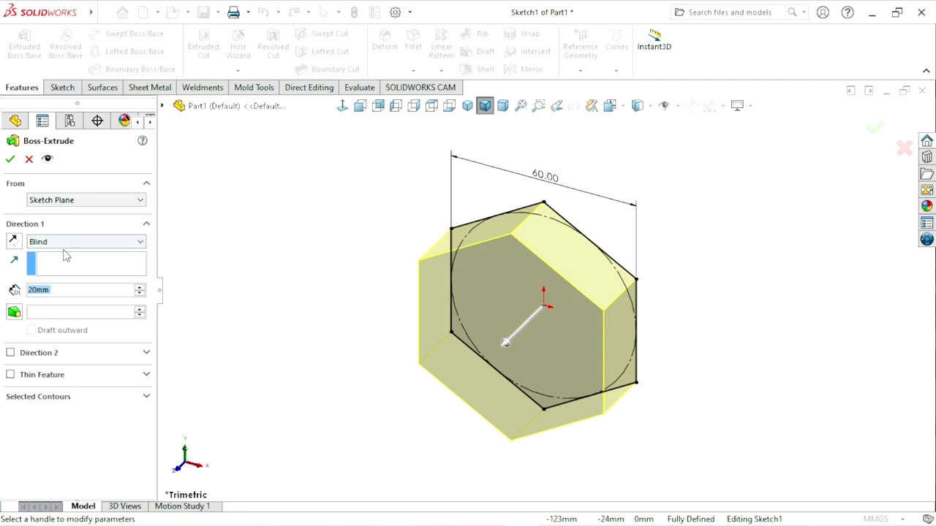
scroll(497, 295, "up", 2)
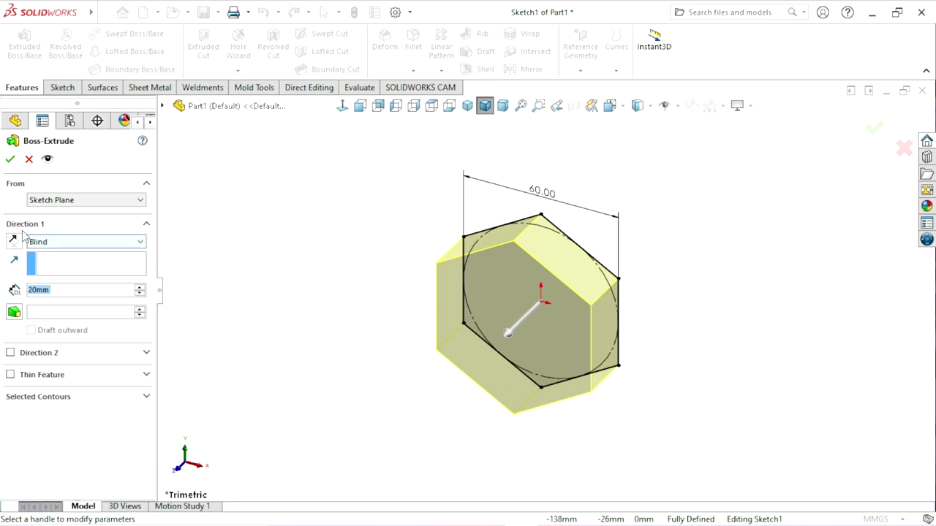
left_click(71, 293)
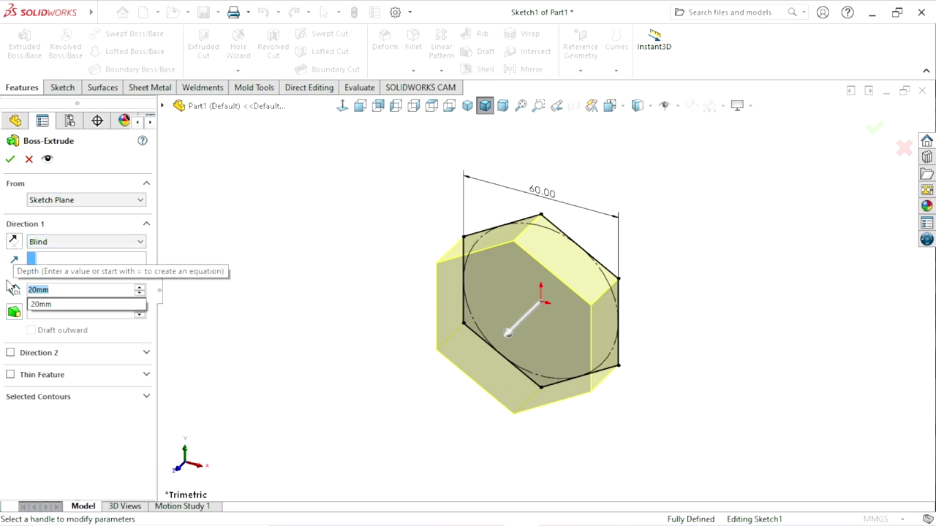
type("30")
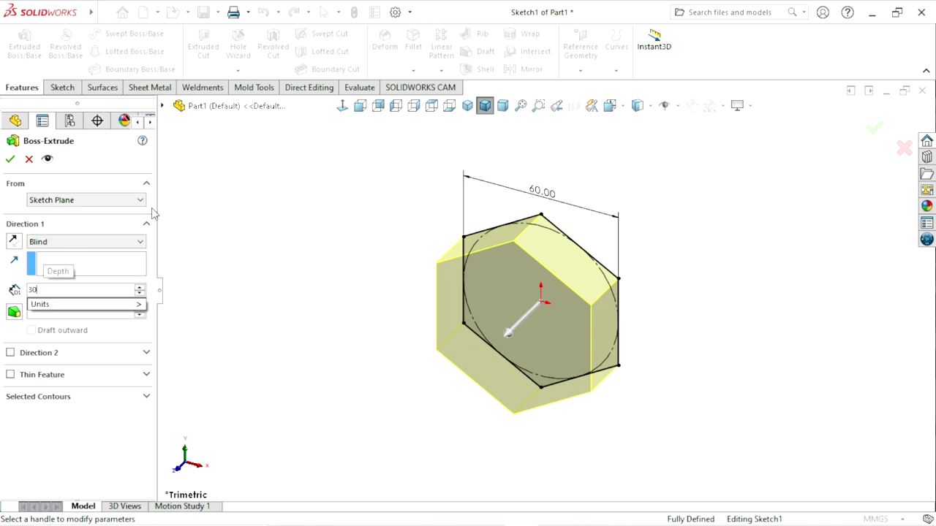
key("Return")
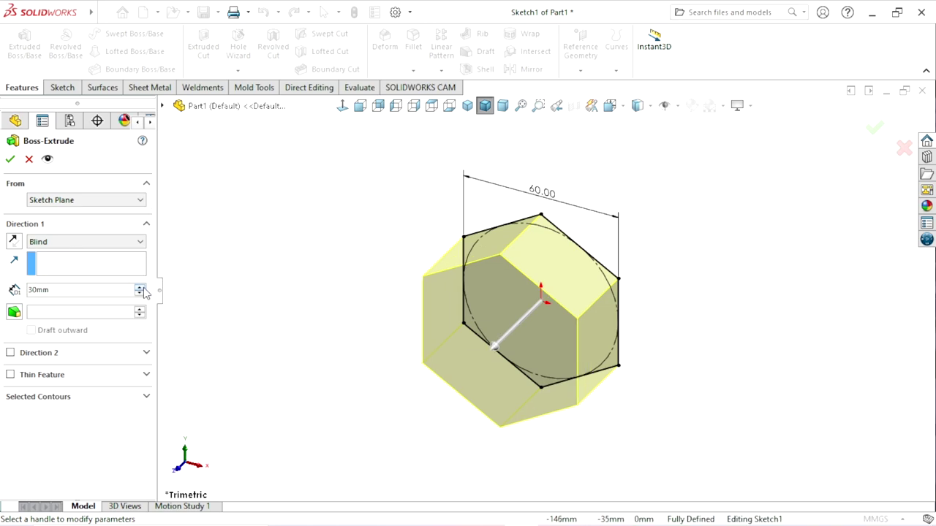
- Try 50 mm, return the depth to 30 mm, and bring up the end-condition list
left_click(139, 287)
left_click(139, 287)
left_click(141, 293)
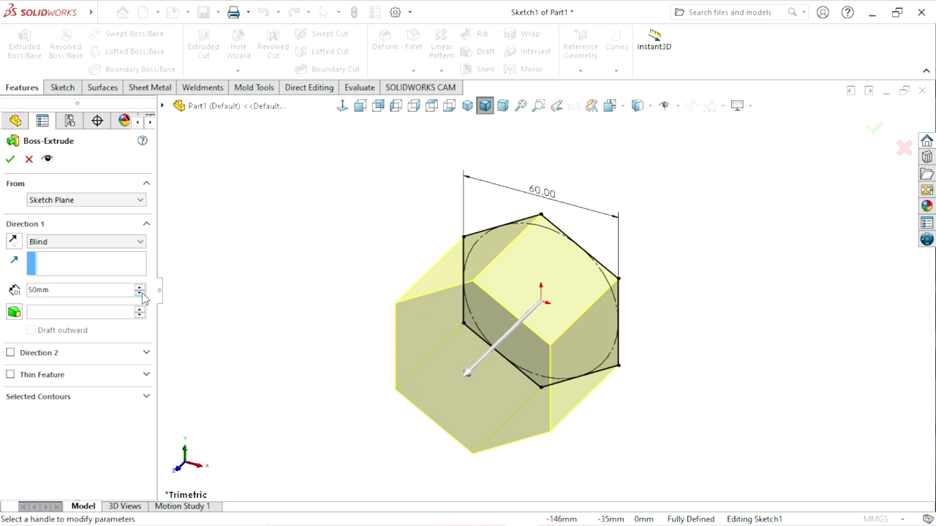
left_click(141, 293)
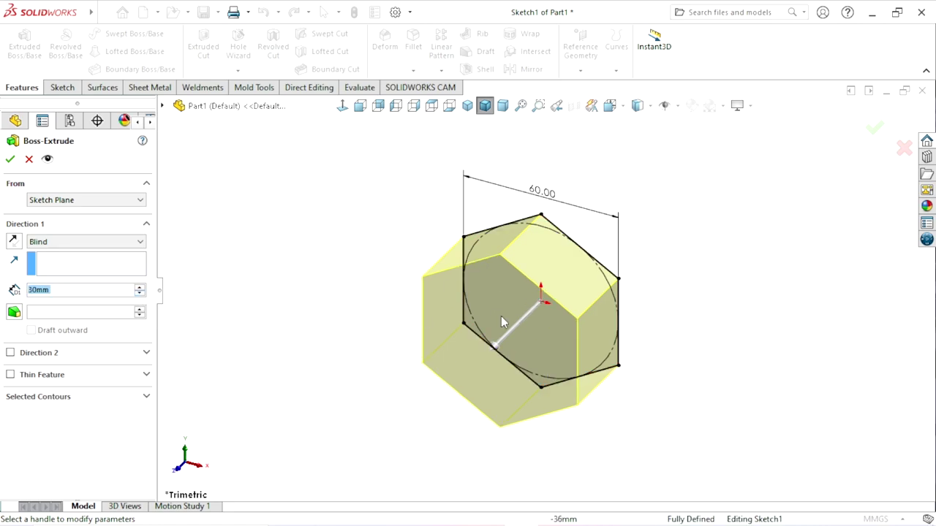
middle_click_drag(651, 359, 569, 344)
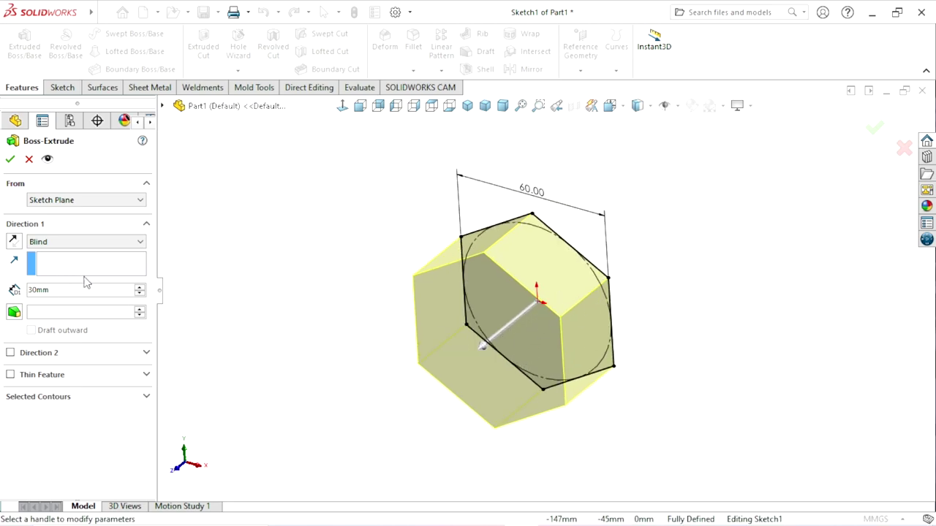
left_click(59, 243)
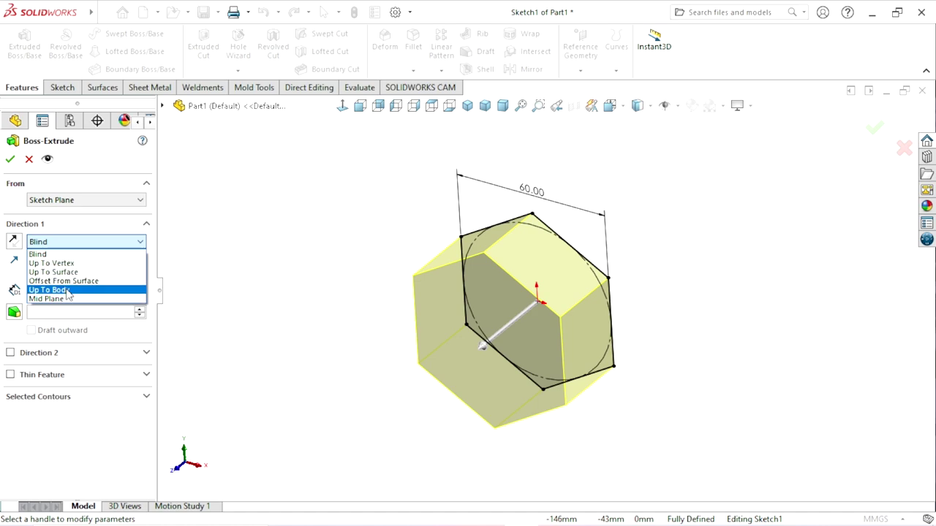
- Try a Mid Plane extrusion at 90 and 100 mm, then settle on 40 mm
left_click(64, 300)
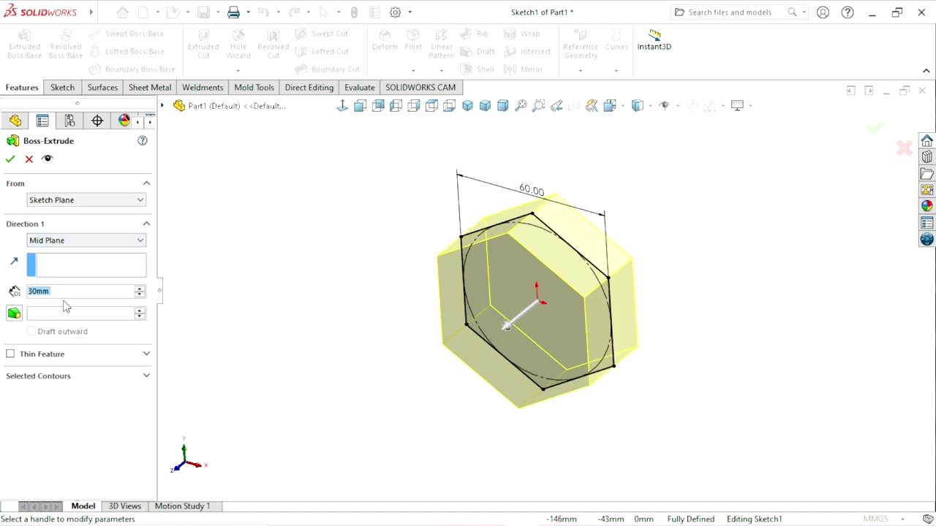
left_click(139, 289)
left_click(140, 290)
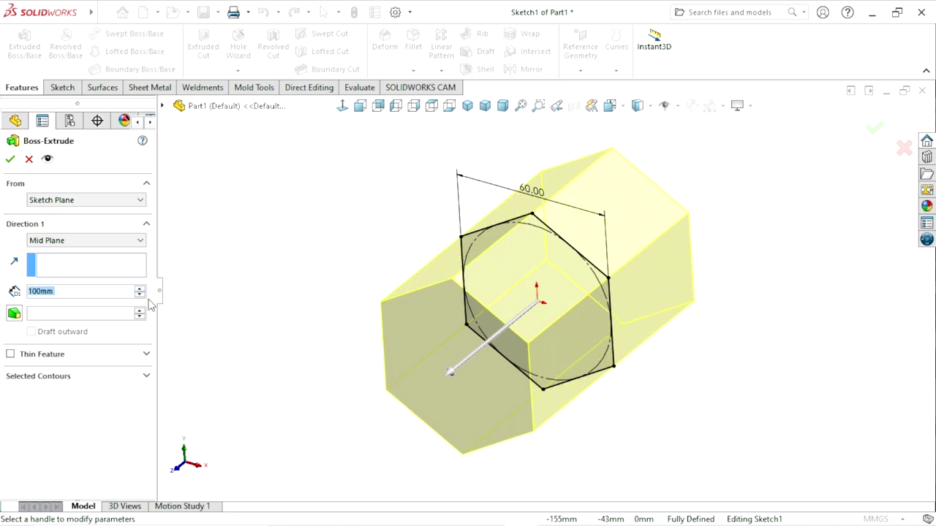
left_click(139, 295)
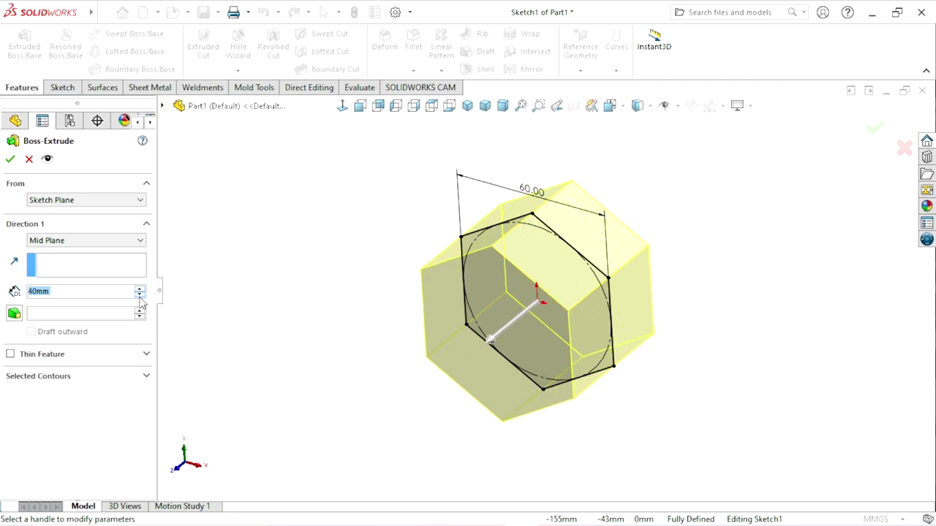
- Return to Blind at 40 mm, flip the direction and back, and confirm the prism
left_click(65, 247)
left_click(61, 251)
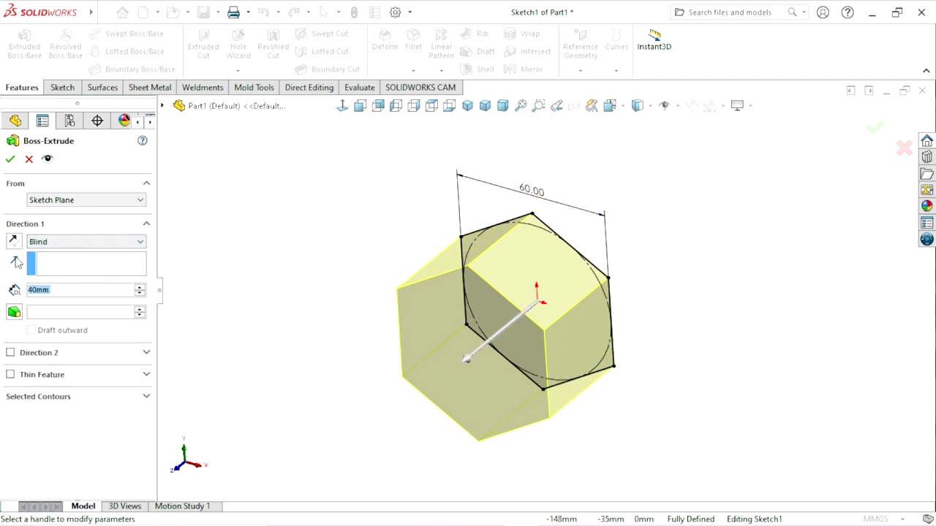
left_click(14, 241)
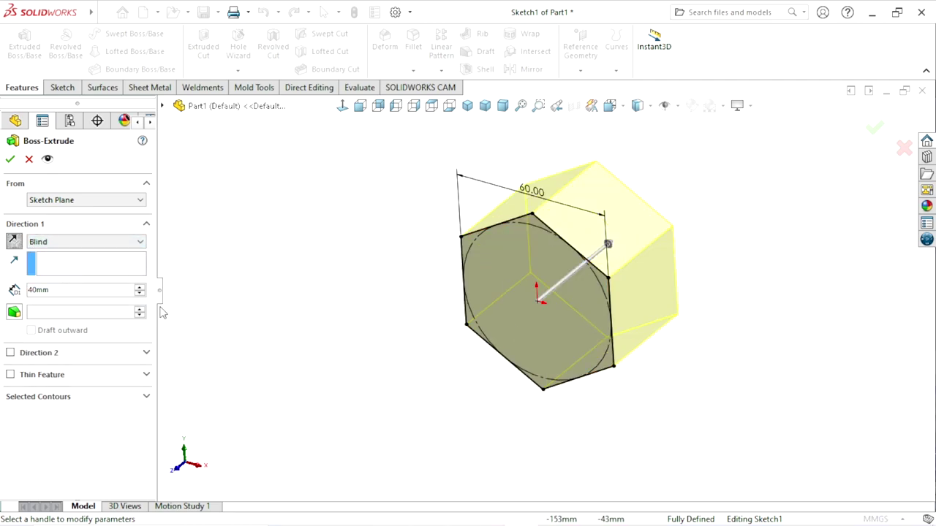
left_click(15, 241)
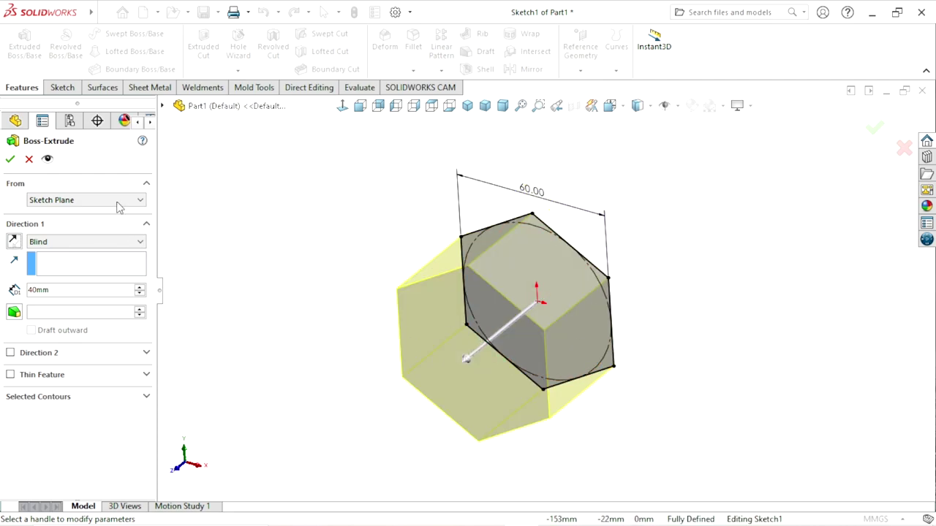
scroll(541, 311, "up", 2)
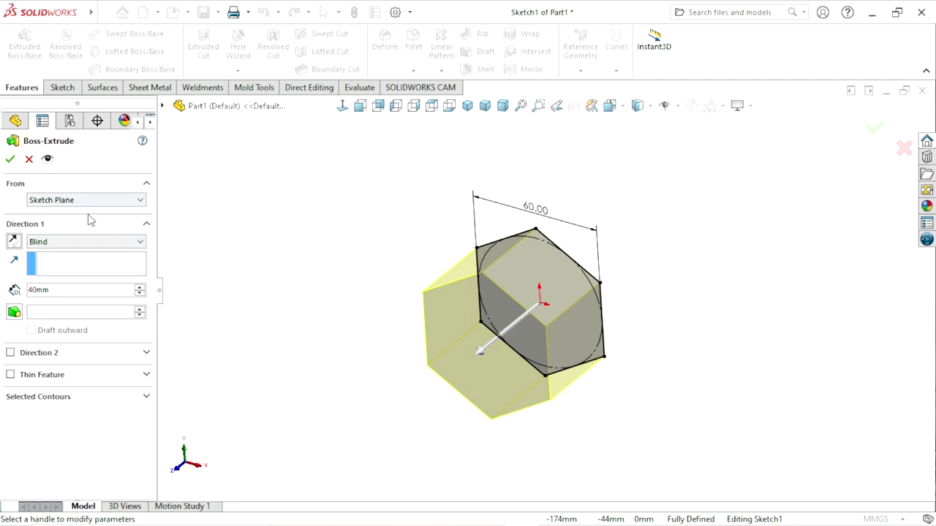
key("Return")
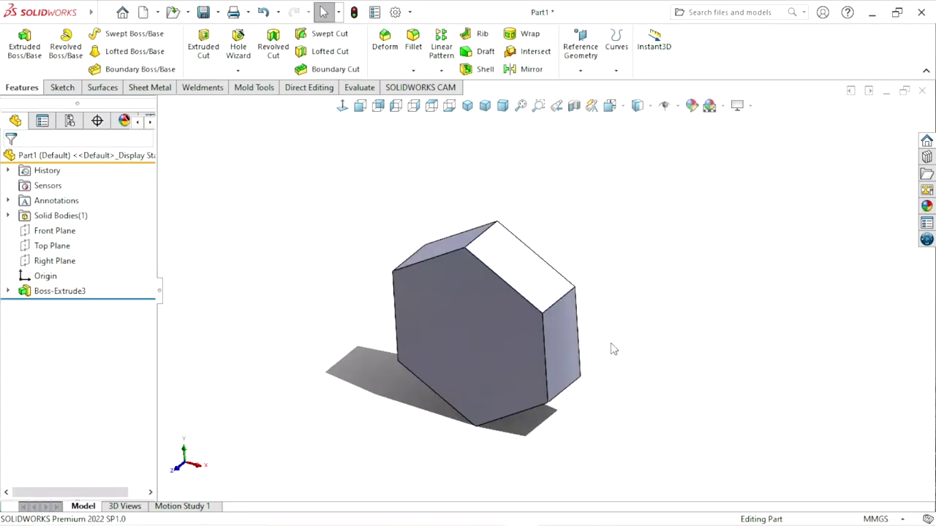
- Reuse Sketch1 from Boss-Extrude3 for a new boss extrusion, previewed 20 mm deep
left_click(8, 291)
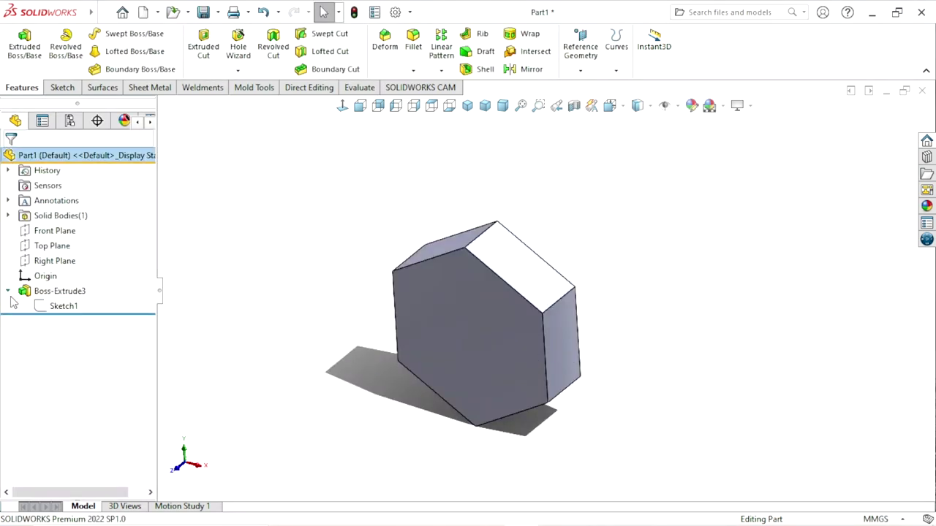
left_click(64, 305)
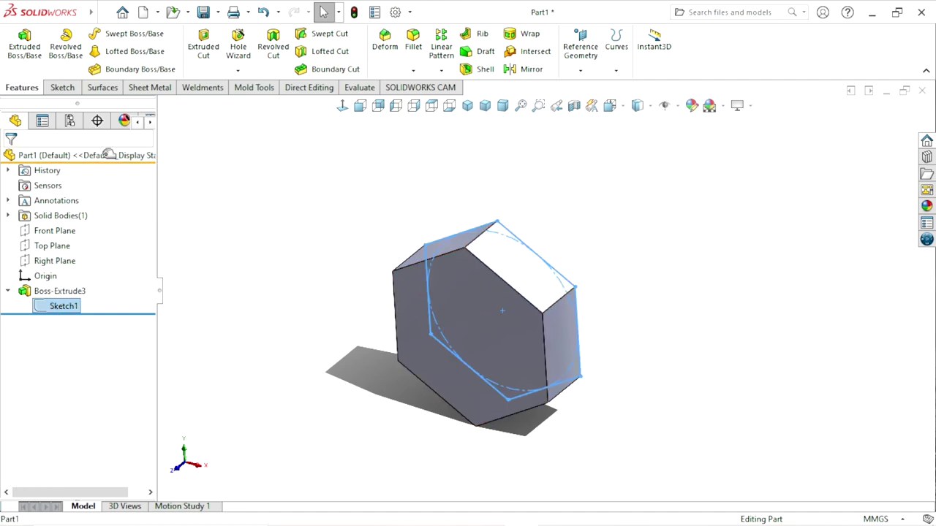
left_click(24, 46)
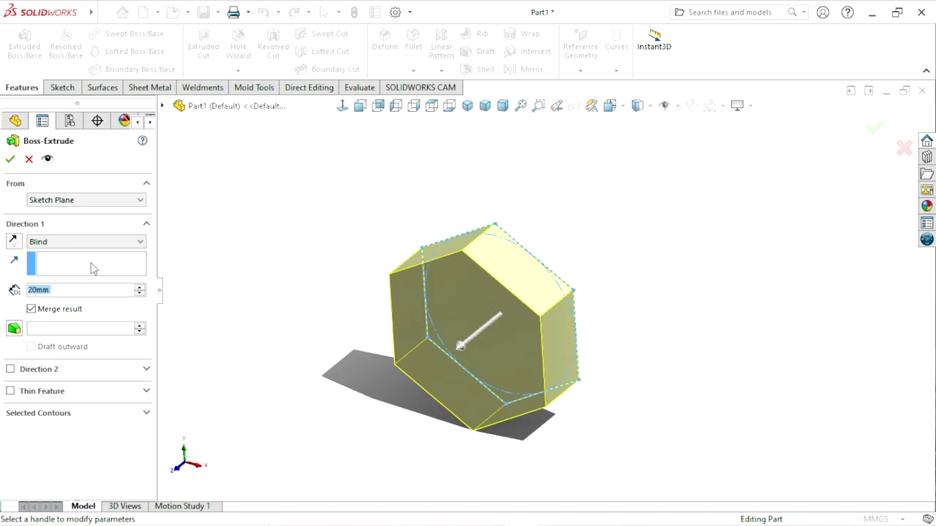
- Flip the new extrusion and make it start from an Offset of 40 mm
left_click(13, 240)
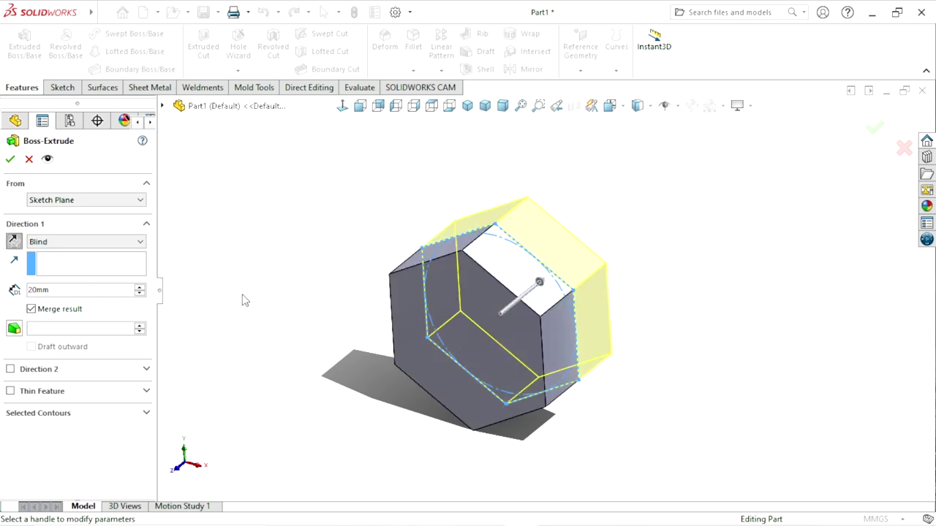
mouse_move(629, 323)
middle_mouse_down()
mouse_move(592, 347)
mouse_move(614, 348)
mouse_move(578, 363)
mouse_move(542, 285)
middle_mouse_up()
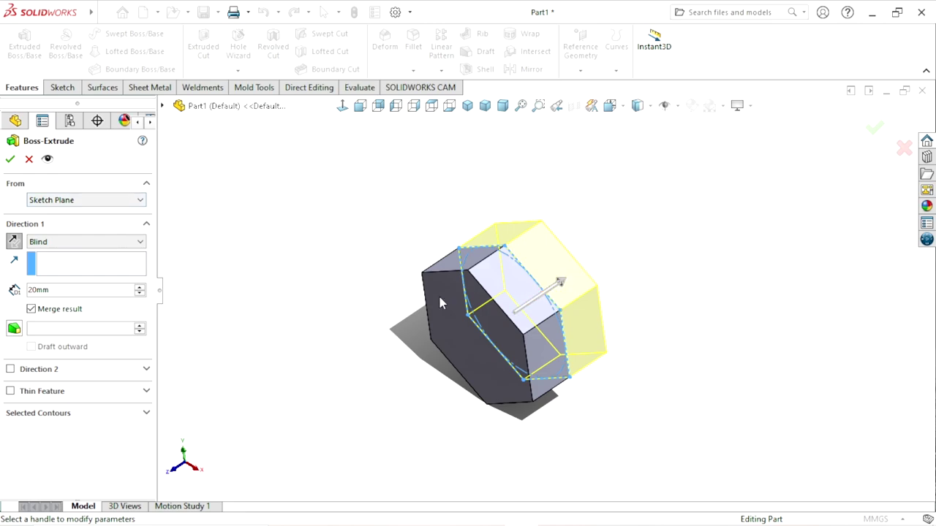
left_click(106, 201)
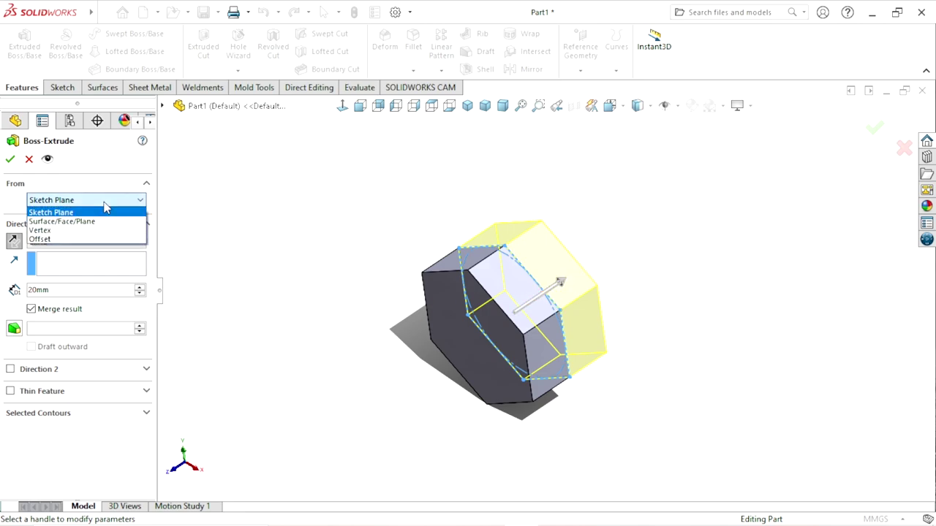
left_click(58, 240)
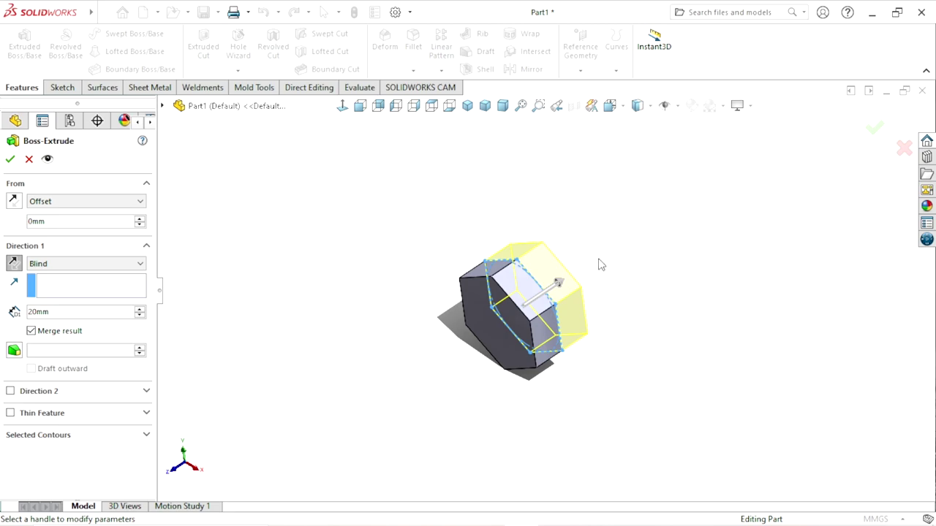
left_click(139, 220)
left_click(139, 220)
left_click(138, 220)
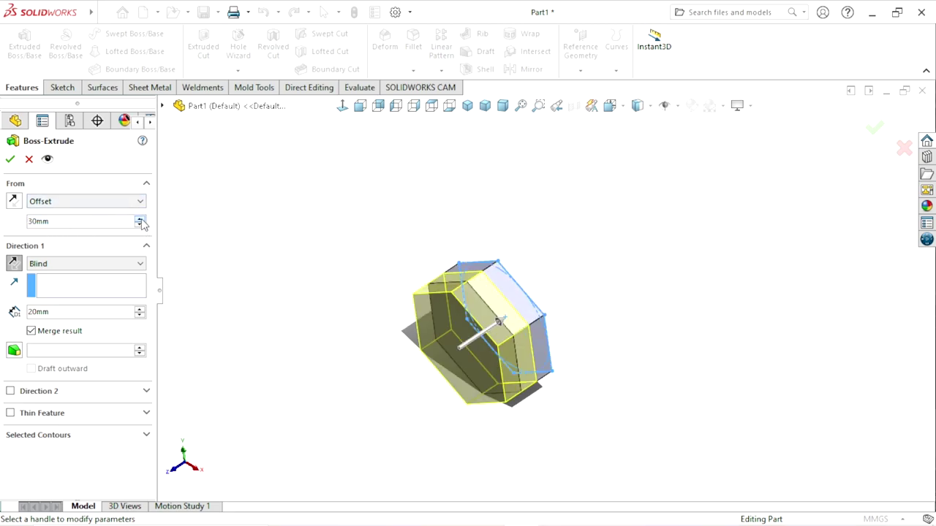
left_click(139, 219)
- Reverse the offset, raise it to 80 mm, and confirm the separate 20 mm prism
left_click(14, 202)
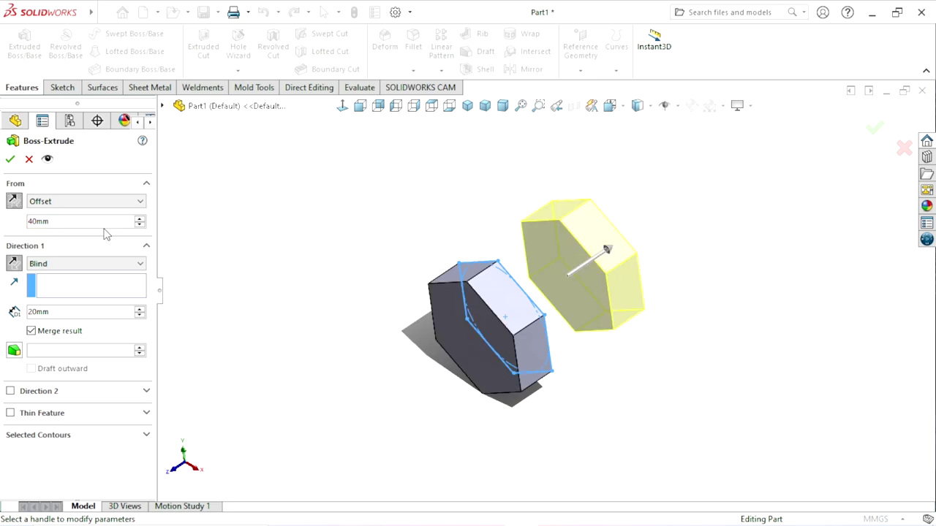
left_click(139, 220)
left_click(139, 220)
left_click(139, 220)
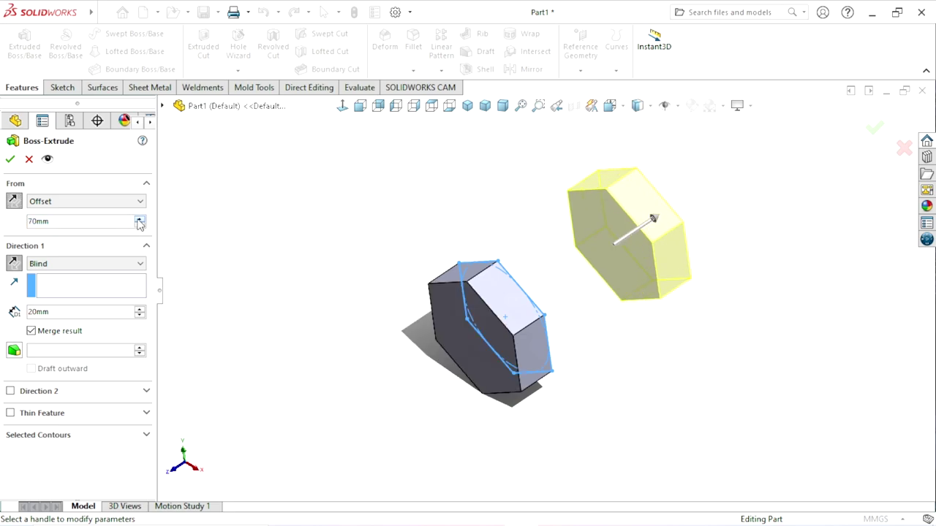
left_click(139, 220)
mouse_move(390, 344)
middle_mouse_down()
mouse_move(616, 276)
mouse_move(634, 335)
mouse_move(585, 321)
mouse_move(604, 309)
mouse_move(582, 320)
middle_mouse_up()
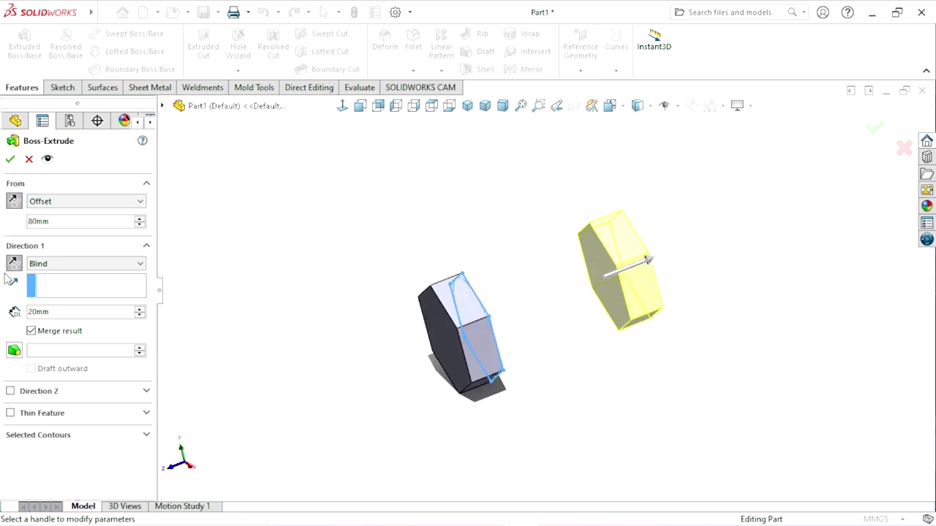
left_click(11, 159)
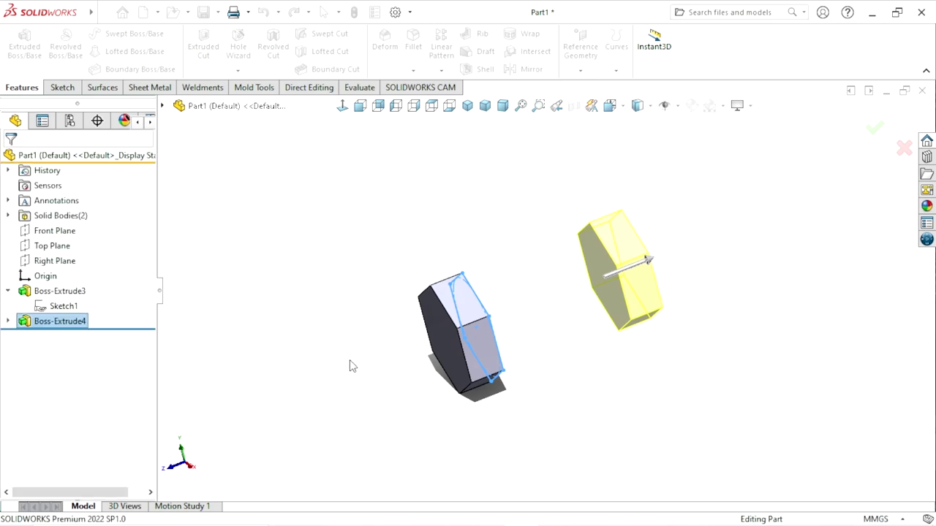
- Start a thin boss extrusion of the Sketch3 line, viewed across both hexagonal bodies
scroll(577, 322, "up", 3)
mouse_move(571, 310)
middle_mouse_down()
mouse_move(620, 385)
mouse_move(522, 402)
mouse_move(528, 299)
mouse_move(545, 340)
middle_mouse_up()
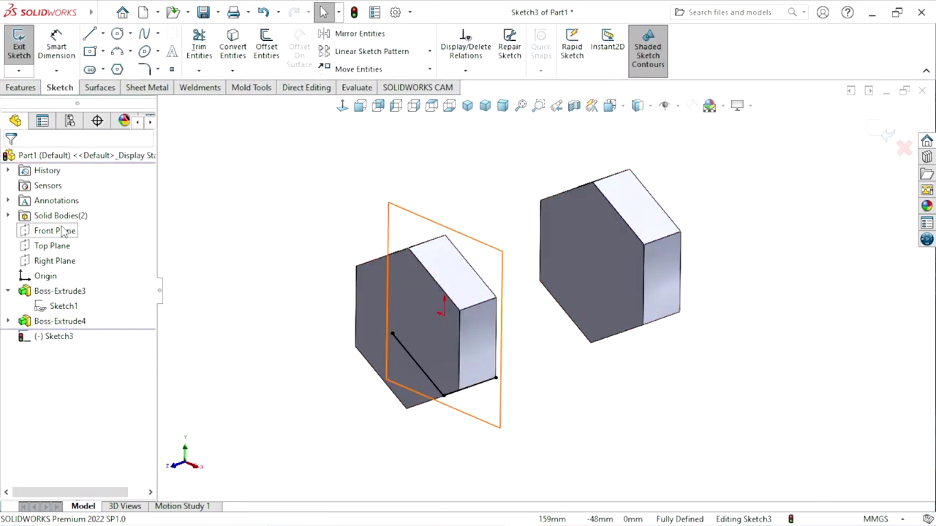
left_click(20, 88)
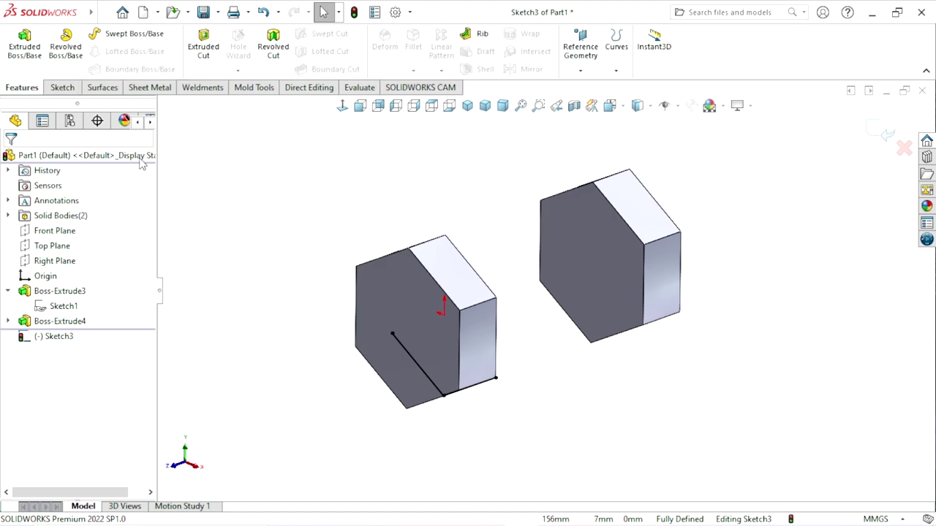
middle_click_drag(488, 404, 428, 338)
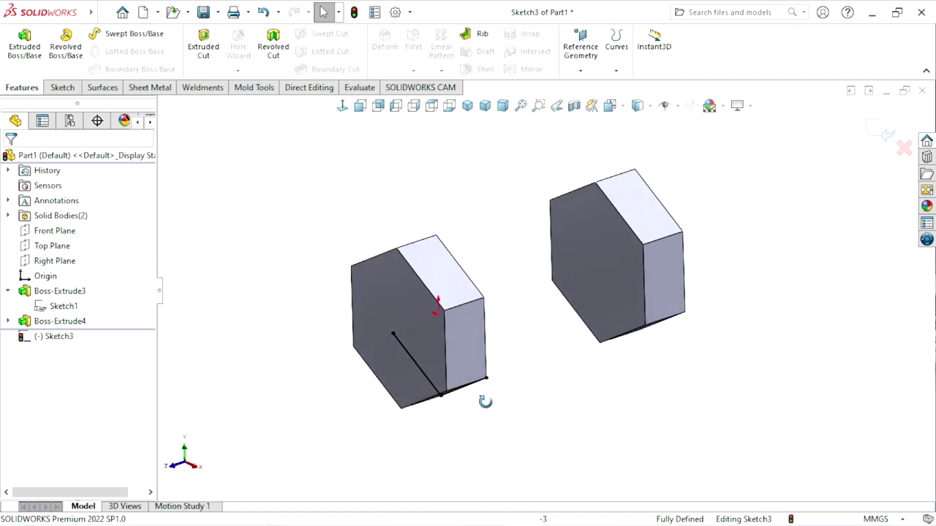
left_click(24, 44)
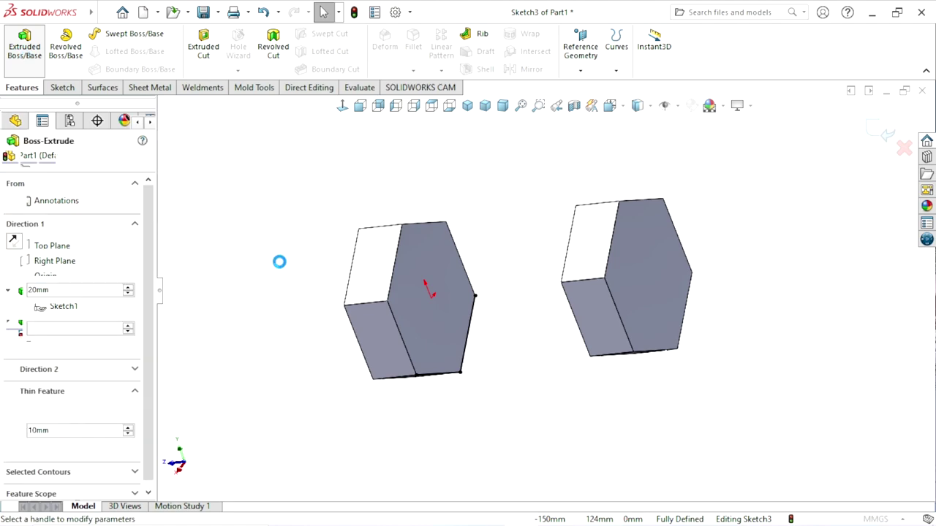
- Set the 10 mm thin extrusion's end condition to Through All
scroll(479, 362, "up", 3)
scroll(564, 330, "down", 1)
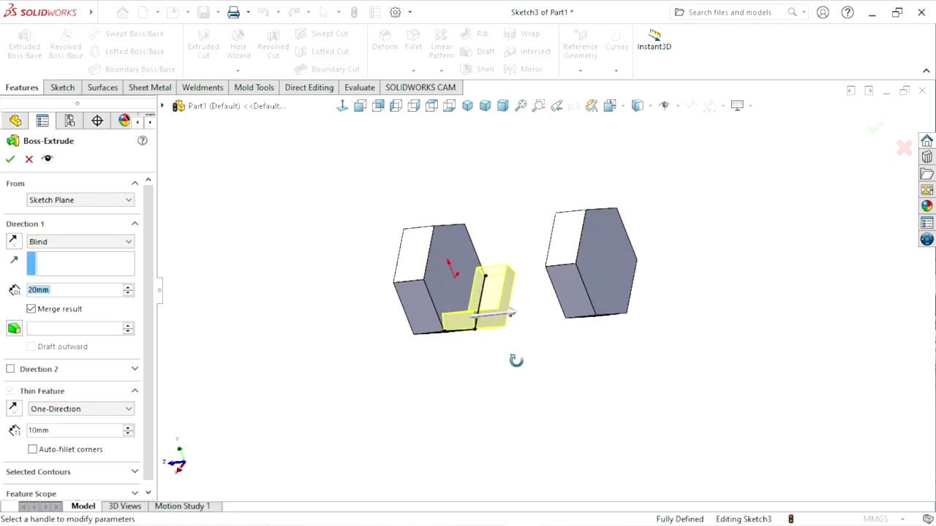
mouse_move(516, 359)
middle_mouse_down()
mouse_move(510, 376)
mouse_move(541, 321)
mouse_move(556, 367)
mouse_move(561, 314)
middle_mouse_up()
middle_click_drag(514, 388, 526, 388)
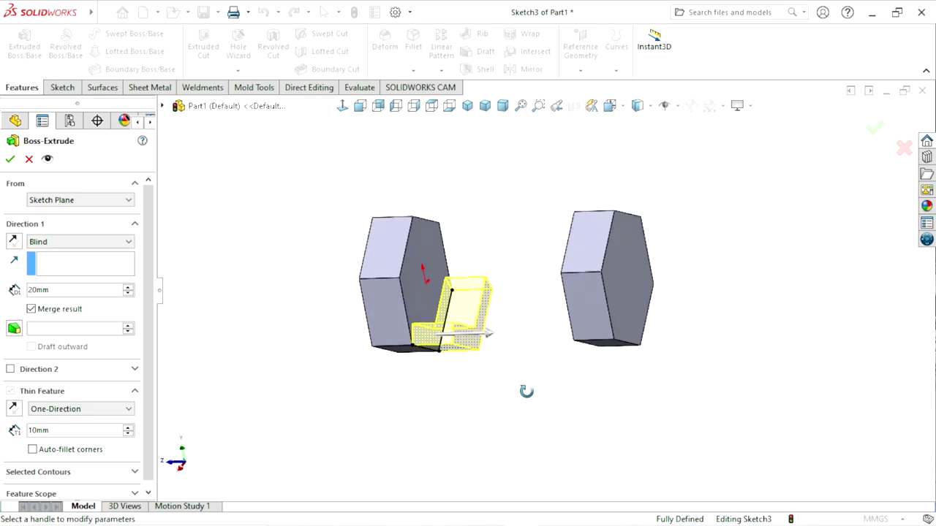
left_click(53, 245)
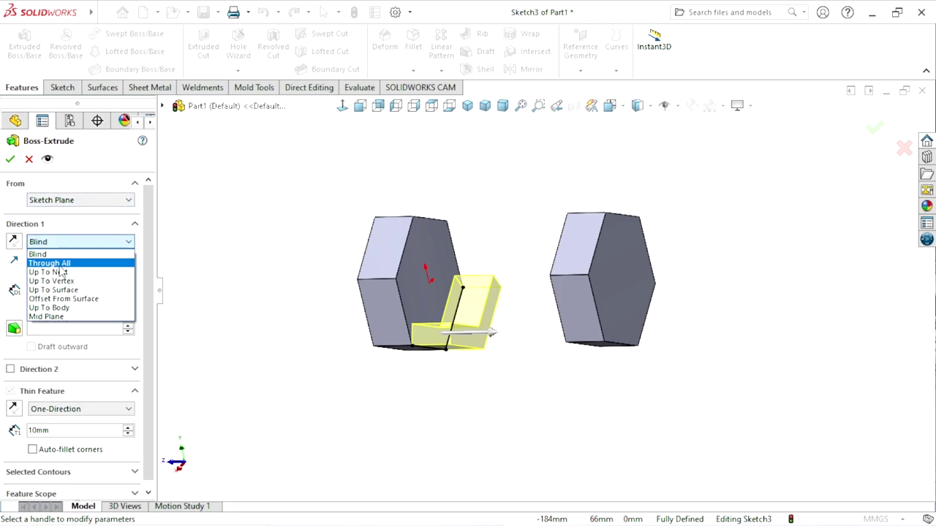
left_click(63, 266)
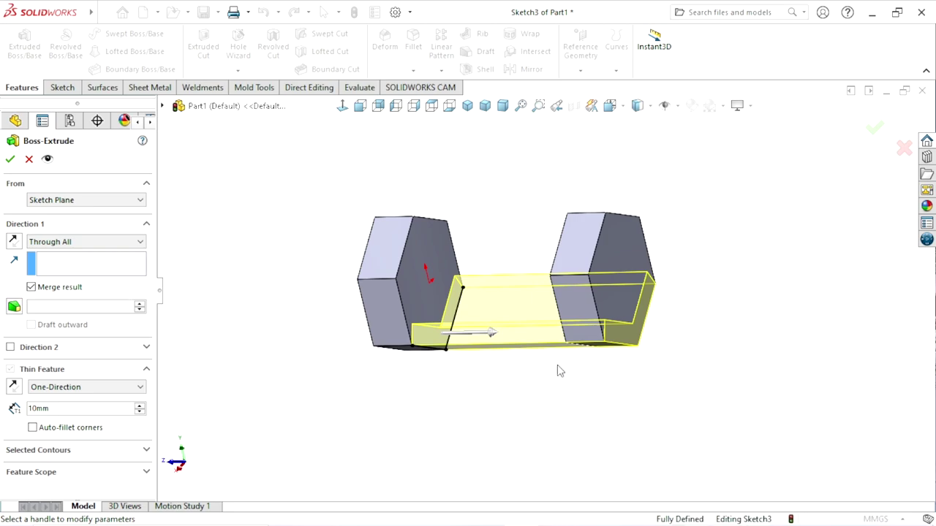
- Change the end condition to Up To Next and check the shortened wall preview
mouse_move(557, 370)
middle_mouse_down()
mouse_move(664, 354)
mouse_move(626, 382)
middle_mouse_up()
left_click(97, 244)
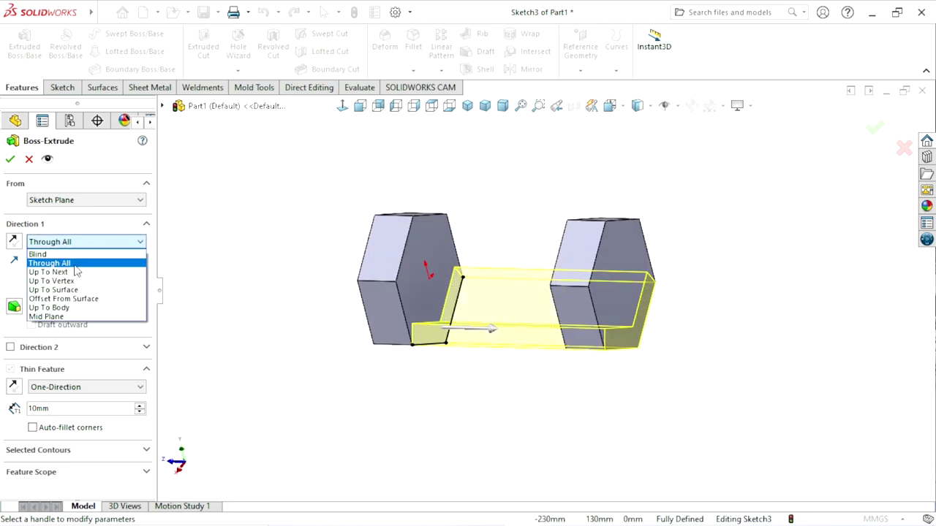
left_click(73, 272)
middle_click_drag(429, 373, 576, 292)
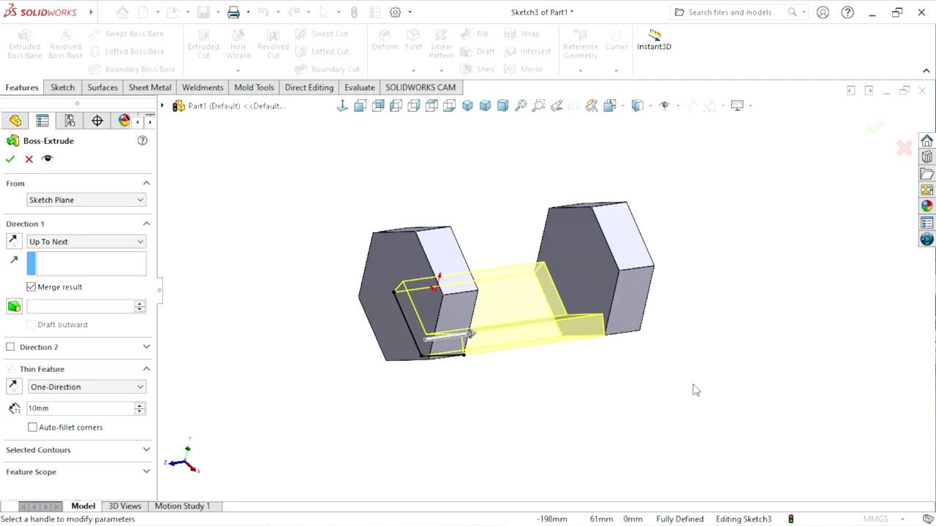
middle_click_drag(693, 388, 672, 381)
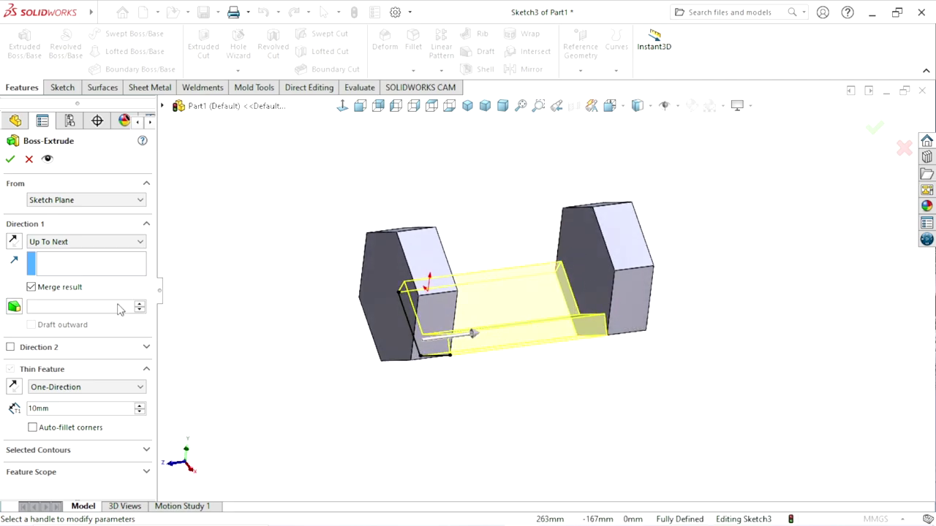
- Switch the end condition to Up To Vertex and clear the mistakenly picked edge
left_click(79, 241)
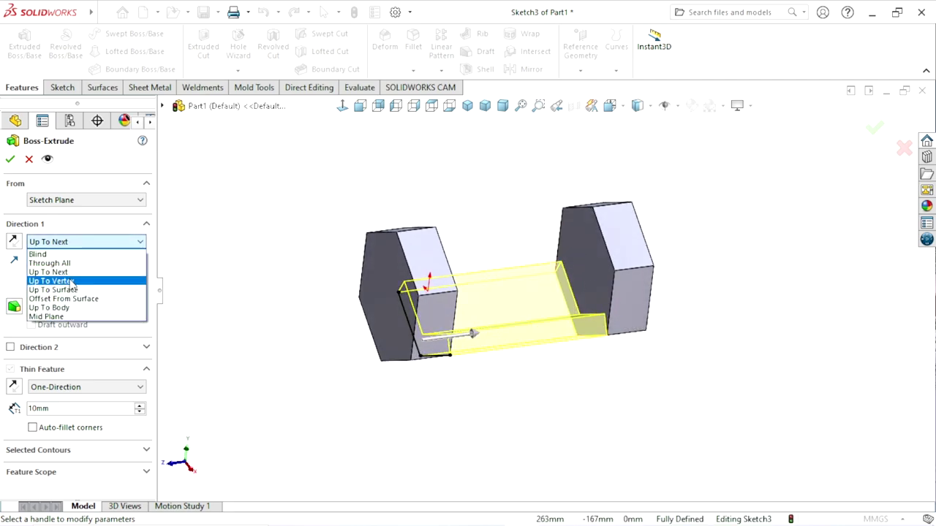
left_click(73, 278)
scroll(589, 307, "down", 1)
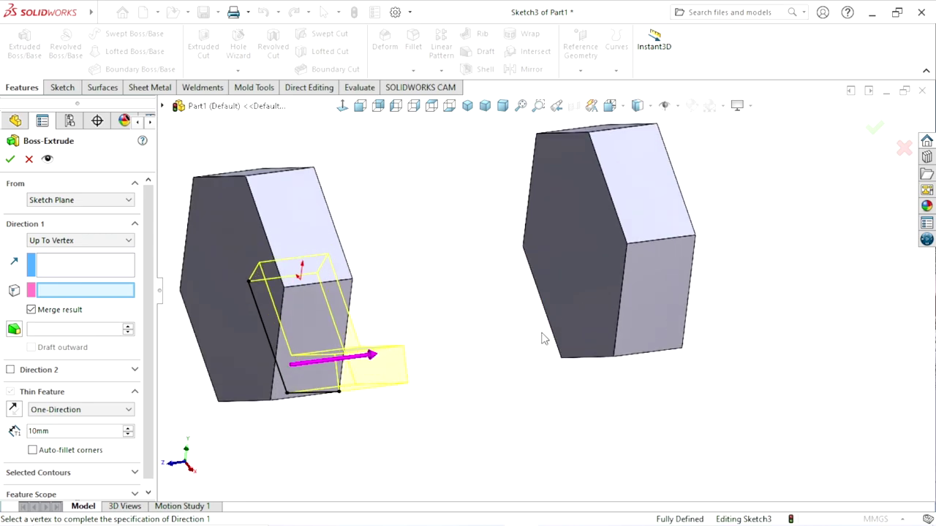
scroll(512, 344, "down", 1)
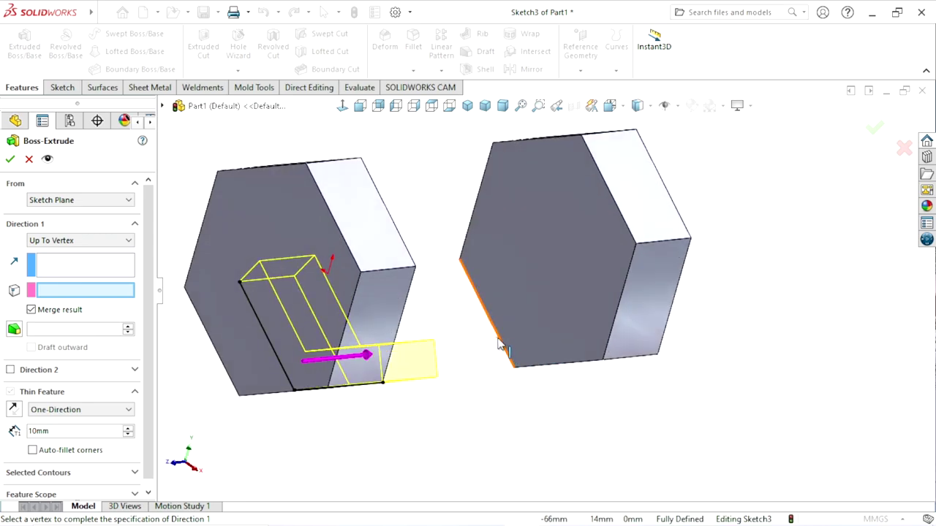
left_click(499, 345)
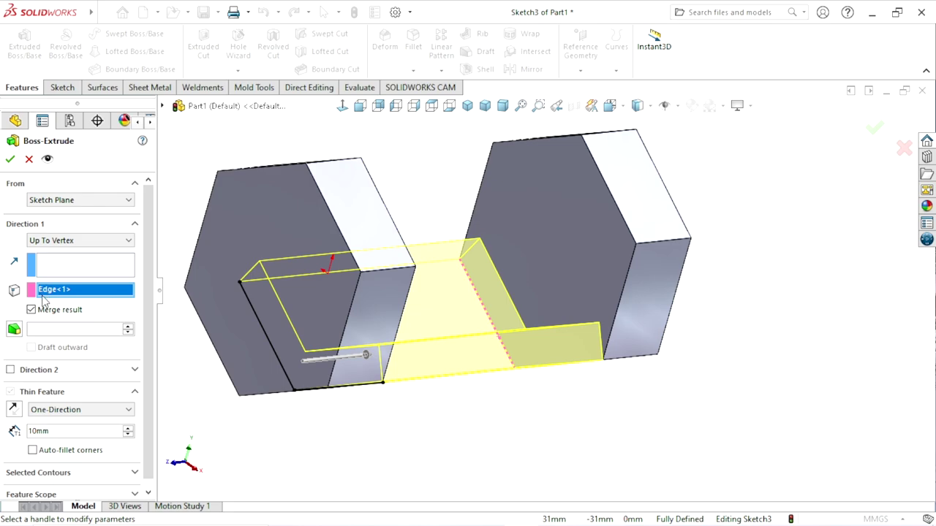
right_click(99, 296)
left_click(146, 301)
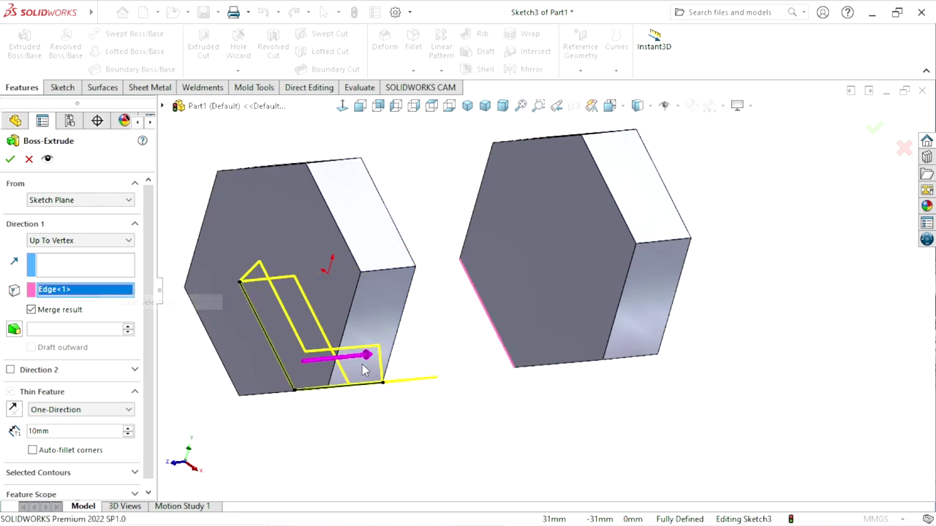
- Use the far hexagon's bottom vertex as the end and review the full preview
left_click(516, 373)
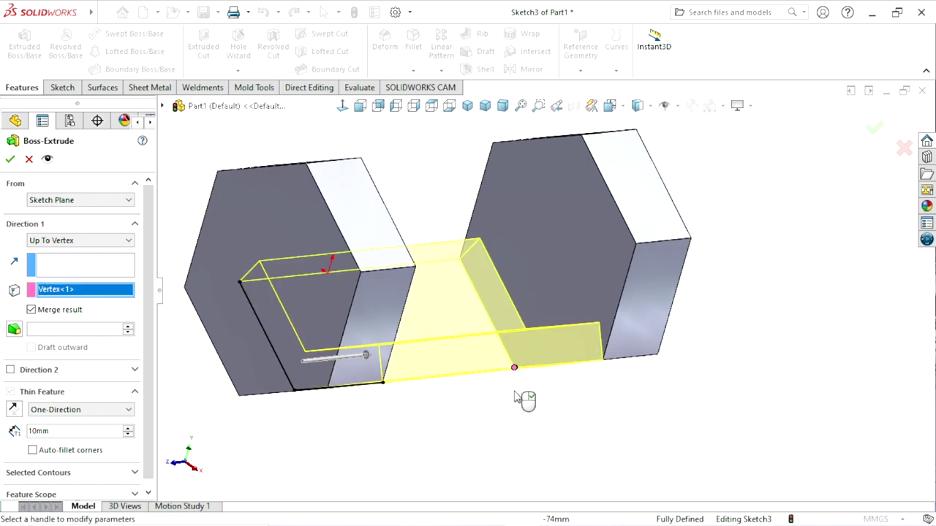
scroll(538, 398, "up", 3)
scroll(538, 399, "down", 2)
mouse_move(542, 293)
middle_mouse_down()
mouse_move(533, 359)
mouse_move(428, 339)
middle_mouse_up()
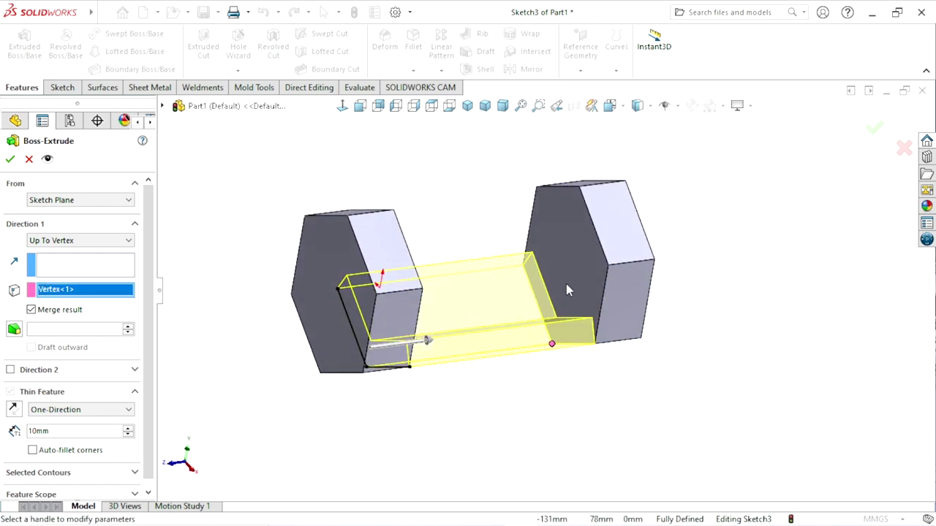
left_click(67, 239)
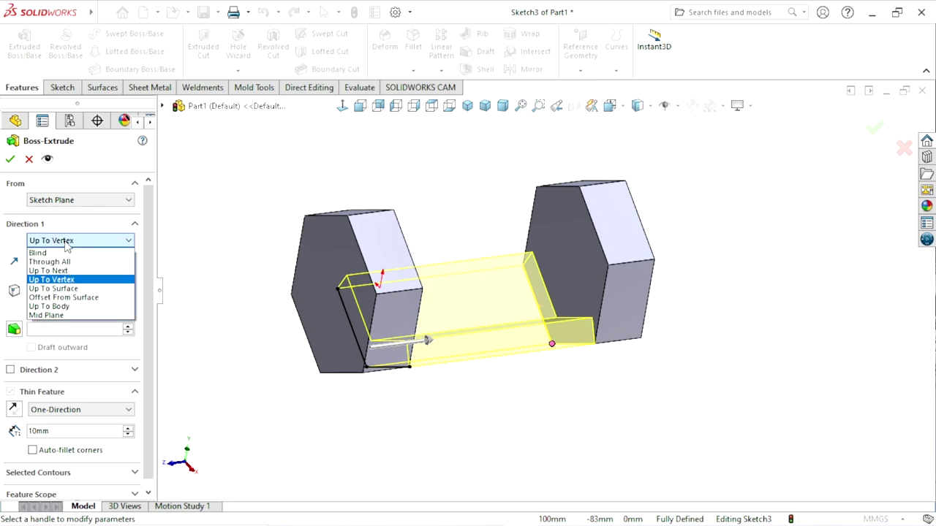
- End the bar Up To Surface at the far block's facing face
left_click(90, 290)
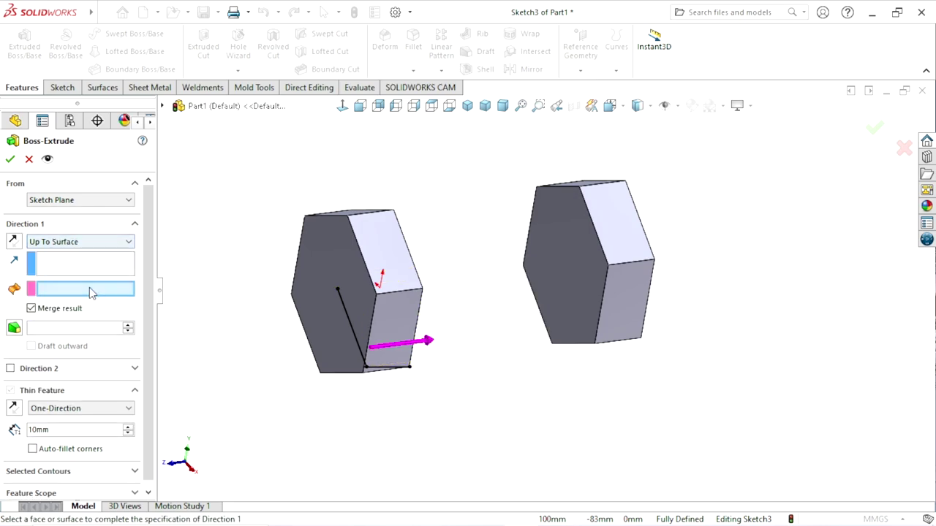
middle_click_drag(480, 334, 437, 345)
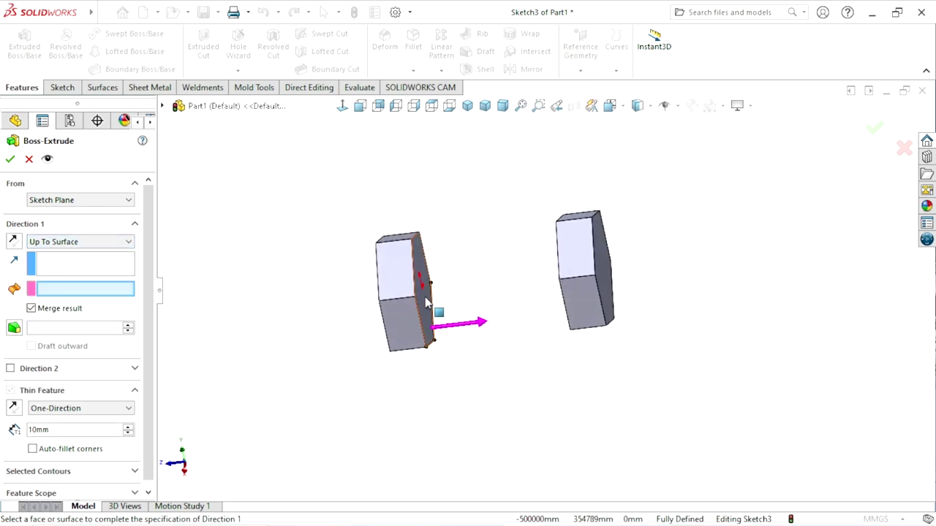
middle_click_drag(523, 344, 551, 328)
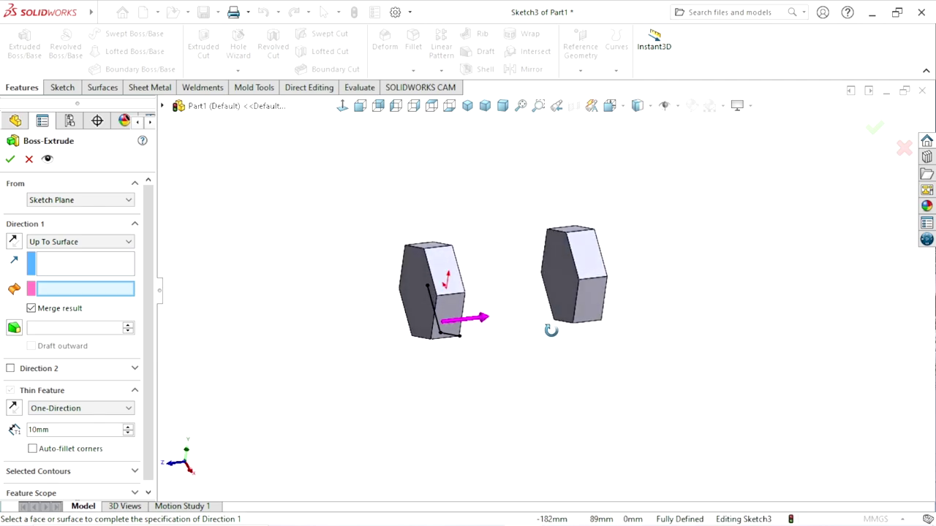
left_click(565, 288)
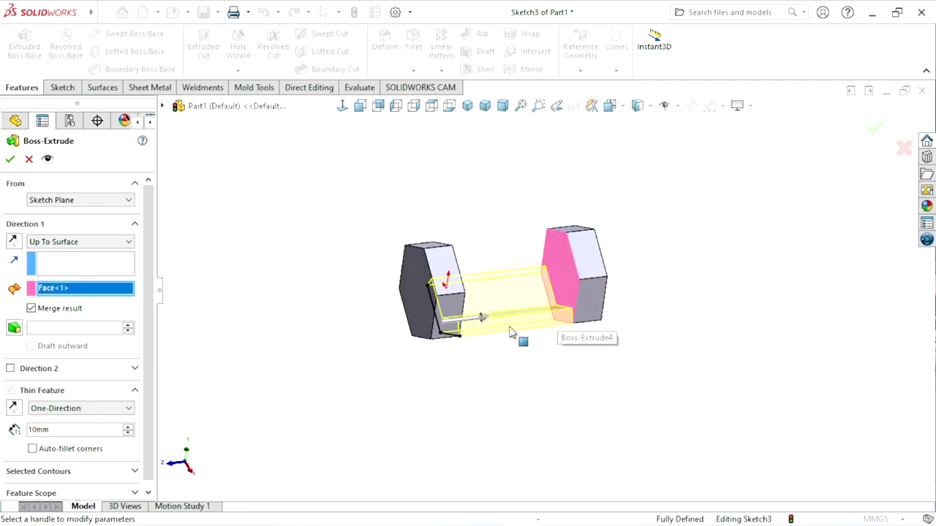
- Switch to Offset From Surface, reselect the right prism's inner face, keeping 20 mm
left_click(108, 241)
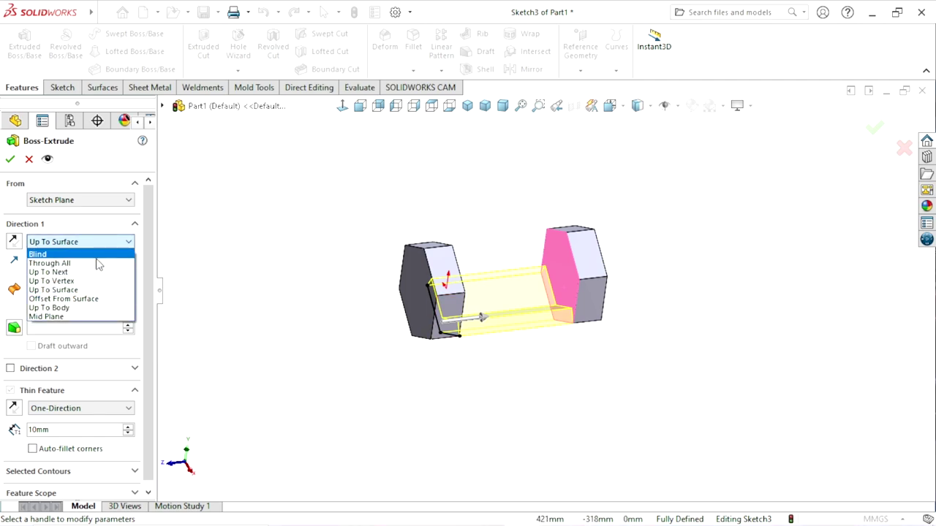
left_click(69, 299)
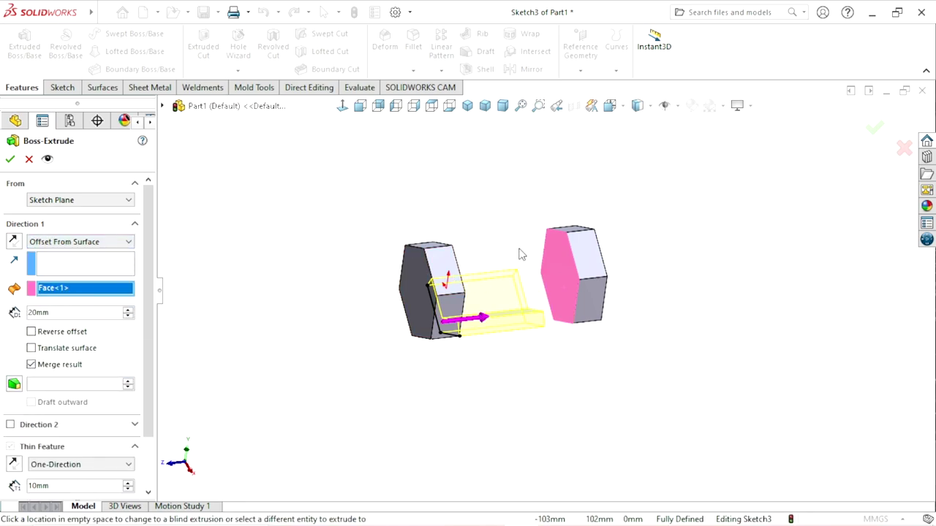
scroll(491, 277, "down", 3)
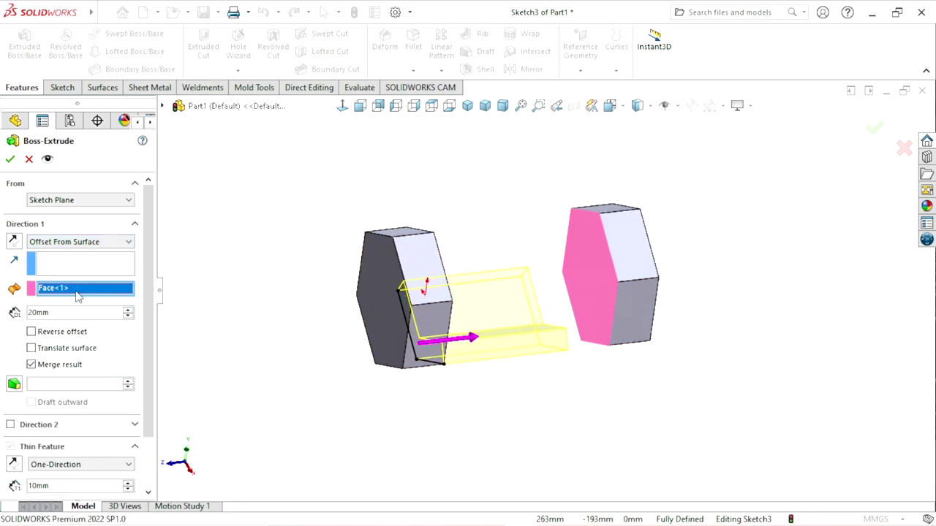
right_click(94, 288)
left_click(124, 296)
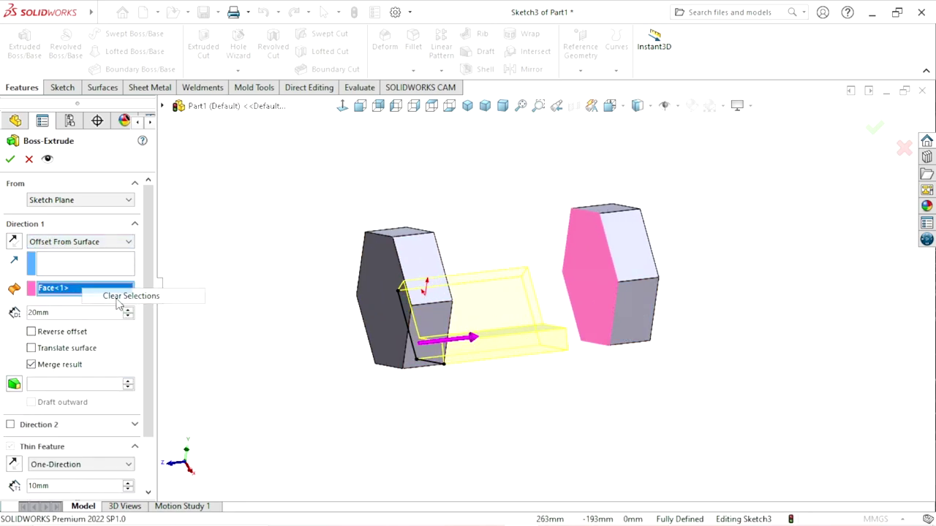
left_click(586, 288)
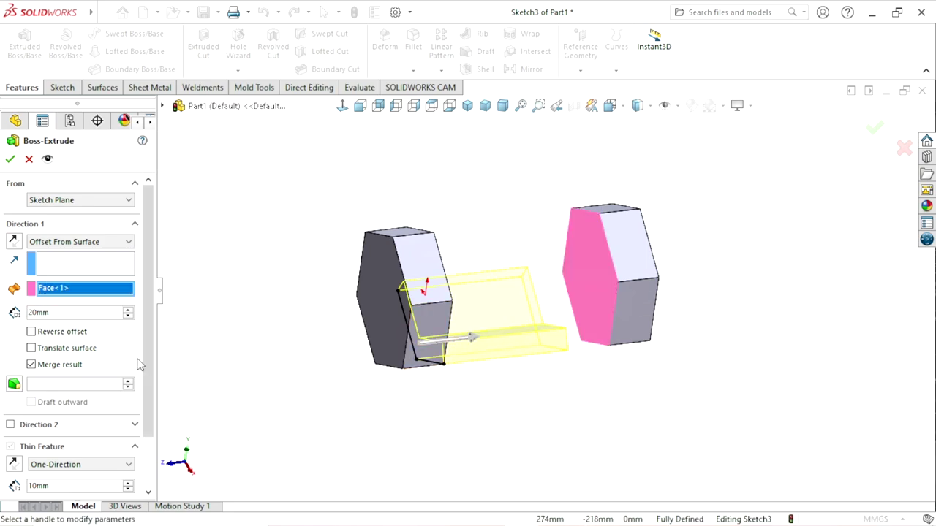
double_click(44, 312)
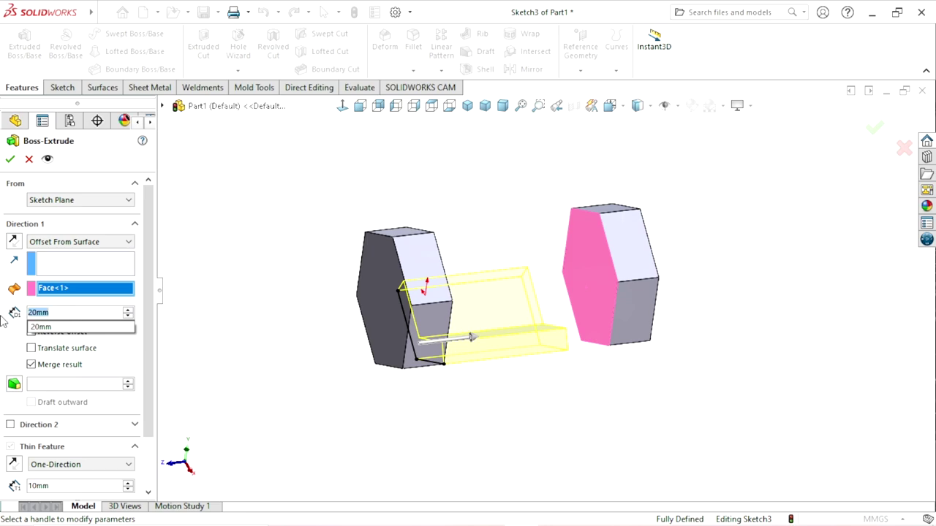
left_click(245, 417)
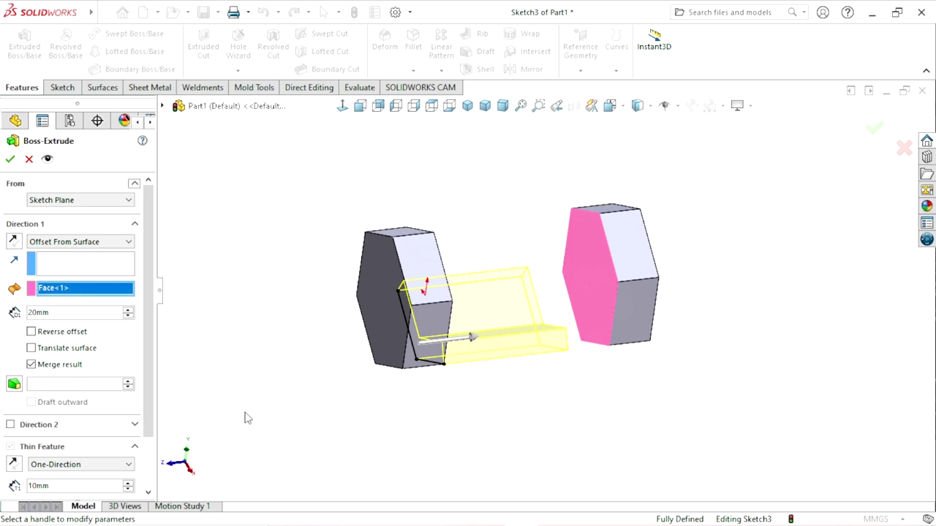
- Toggle Reverse offset on and back off, checking the bar from several angles
left_click(32, 333)
middle_click_drag(710, 424, 606, 363)
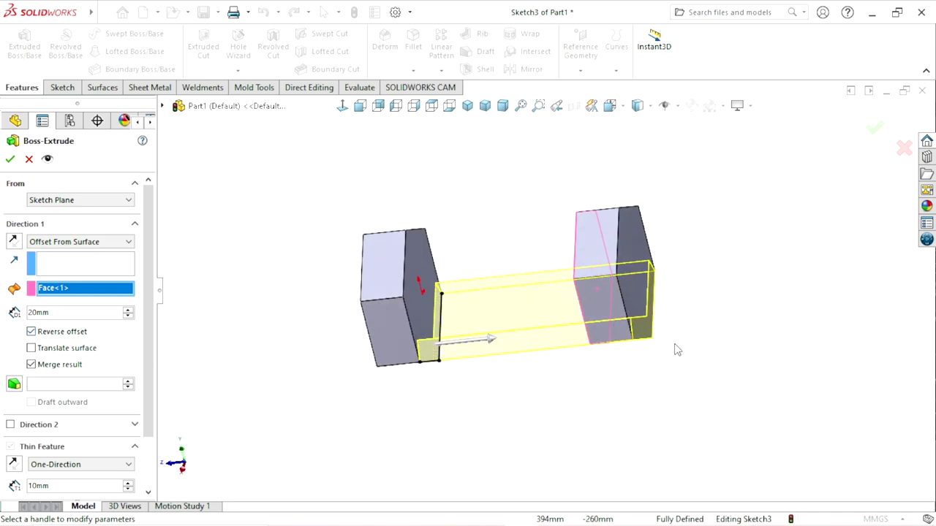
middle_click_drag(676, 350, 564, 384)
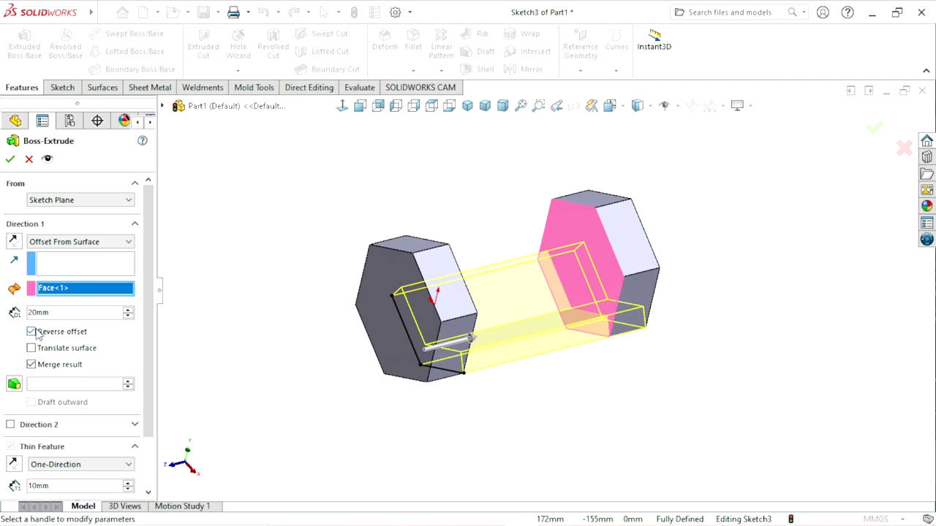
left_click(31, 332)
middle_click_drag(526, 354, 553, 328)
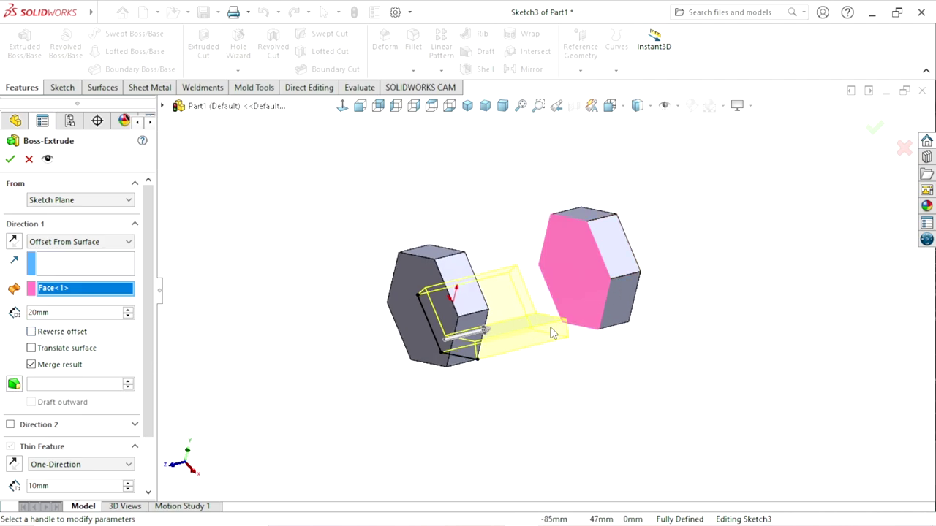
left_click(91, 242)
- End the bar Up To Body at the right hex prism (Boss-Extrude4) and confirm it
left_click(71, 309)
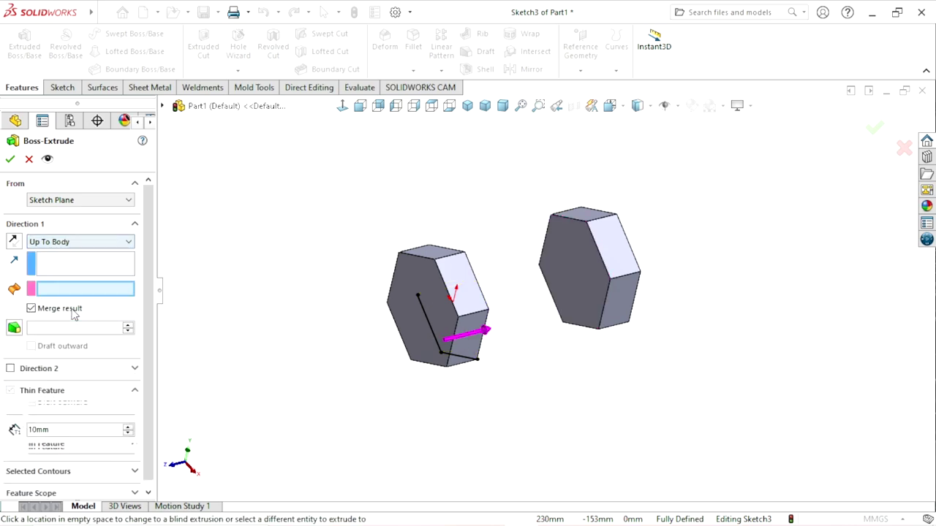
left_click(583, 282)
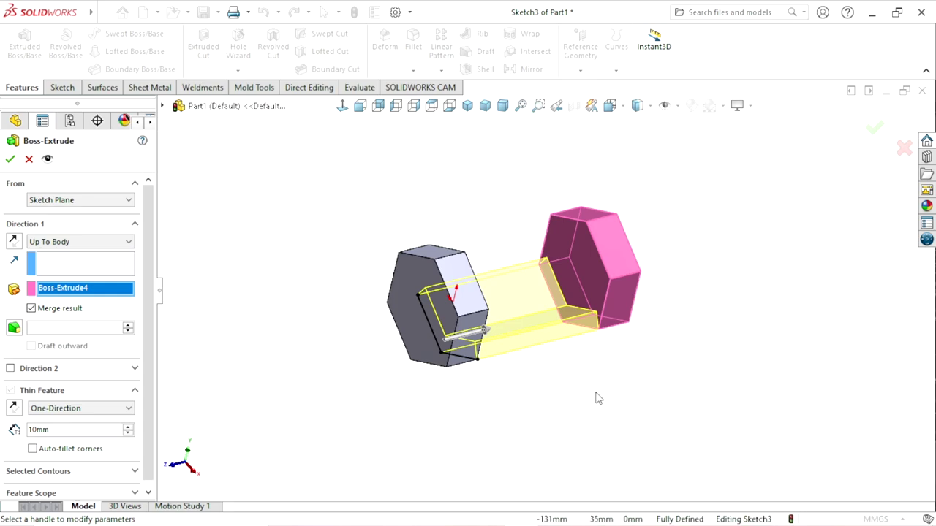
middle_click_drag(595, 397, 503, 407)
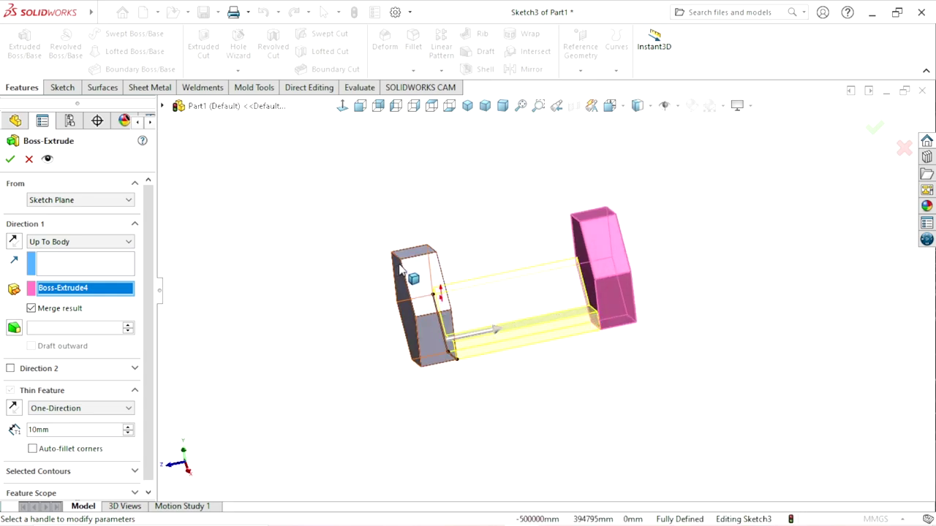
mouse_move(558, 410)
middle_mouse_down()
mouse_move(575, 390)
mouse_move(576, 418)
mouse_move(539, 283)
middle_mouse_up()
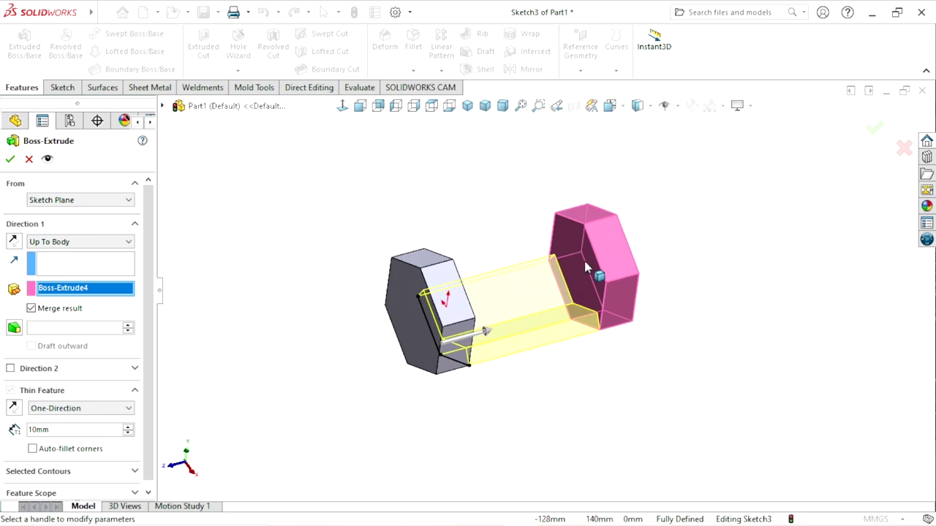
mouse_move(663, 388)
middle_mouse_down()
mouse_move(645, 353)
mouse_move(583, 387)
middle_mouse_up()
mouse_move(577, 325)
middle_mouse_down()
mouse_move(651, 370)
mouse_move(560, 380)
mouse_move(543, 357)
middle_mouse_up()
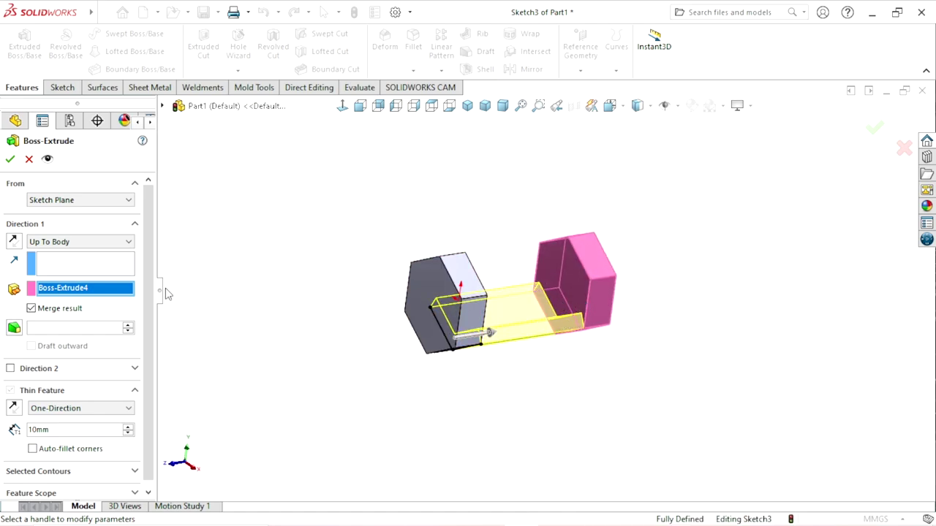
left_click(93, 244)
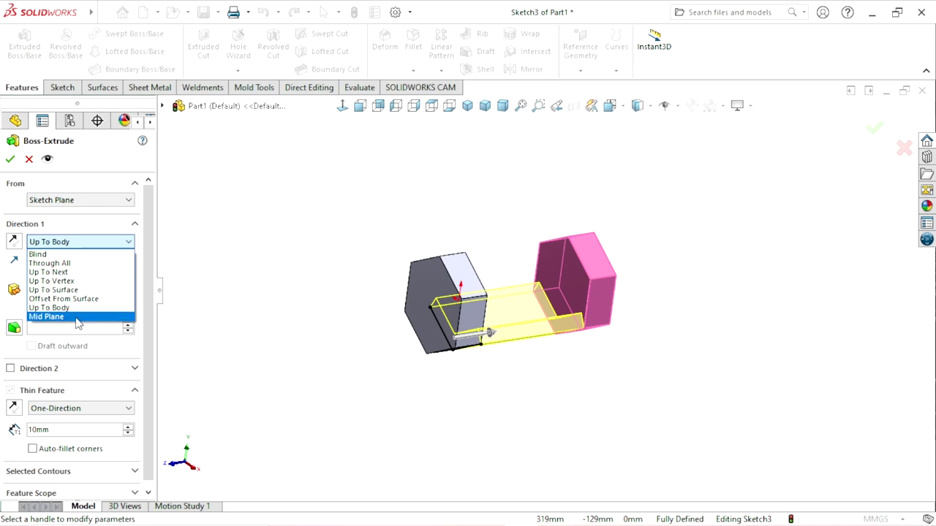
left_click(248, 338)
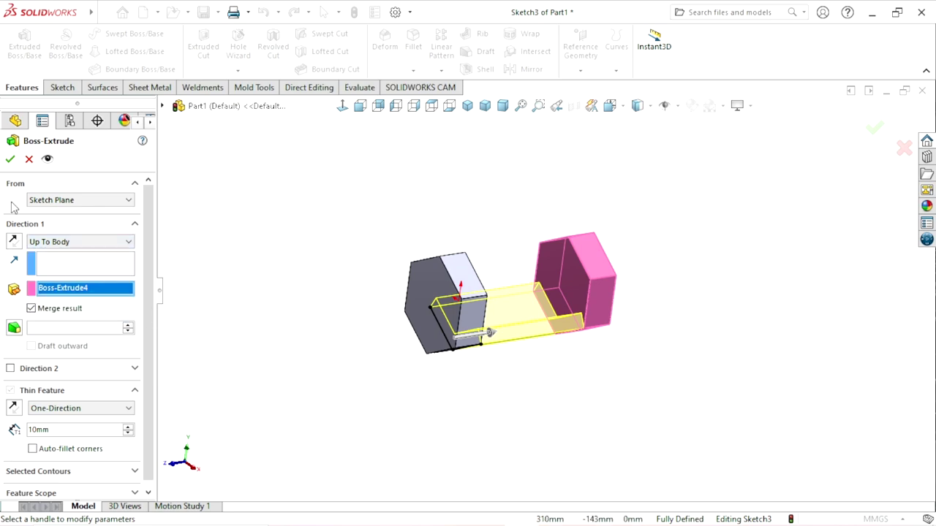
left_click(10, 160)
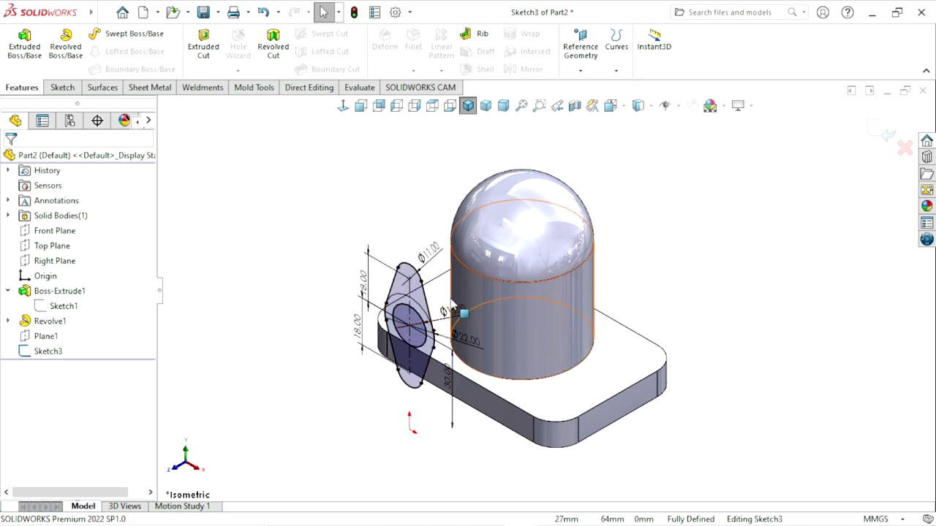
- Start a boss extrusion of Sketch3 in Part2, previewing 10 mm with Merge result
left_click(26, 51)
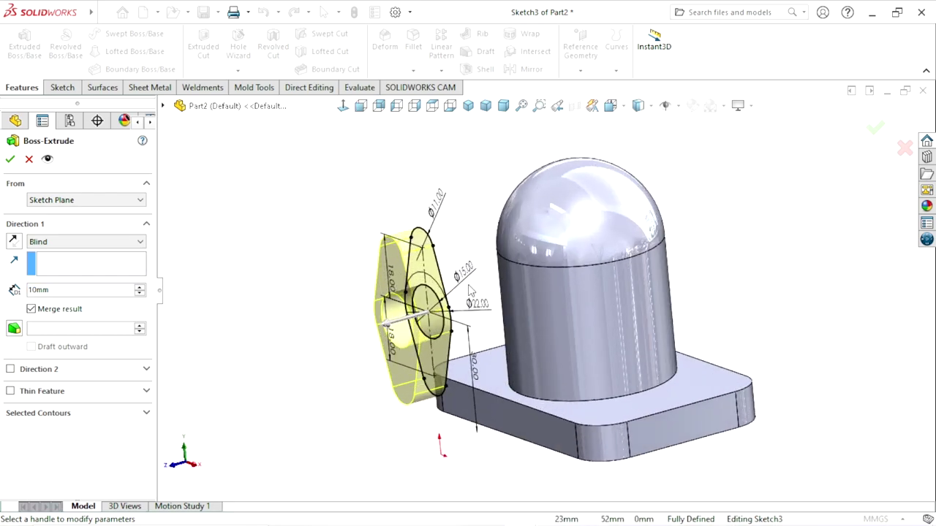
- Reverse the flange extrusion toward the domed post and settle on 40mm blind after trying 50mm and 30mm
left_click(13, 241)
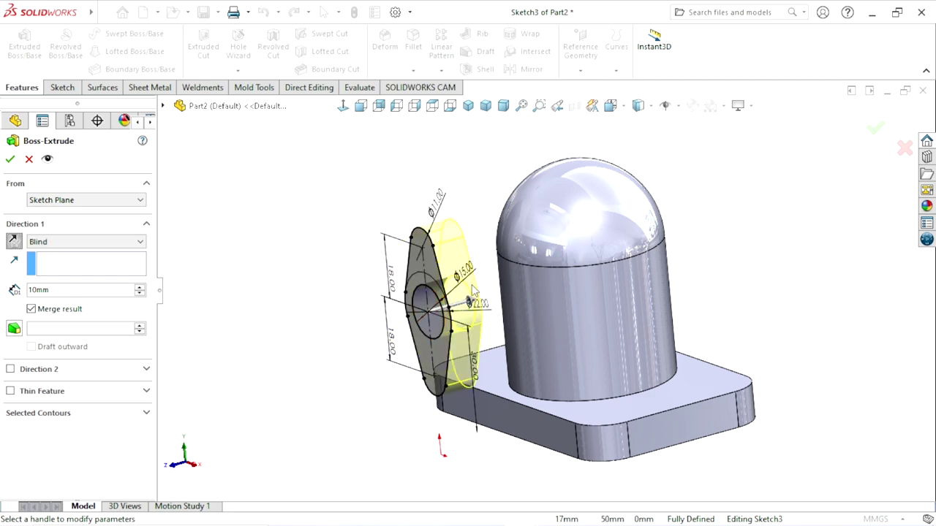
left_click(139, 287)
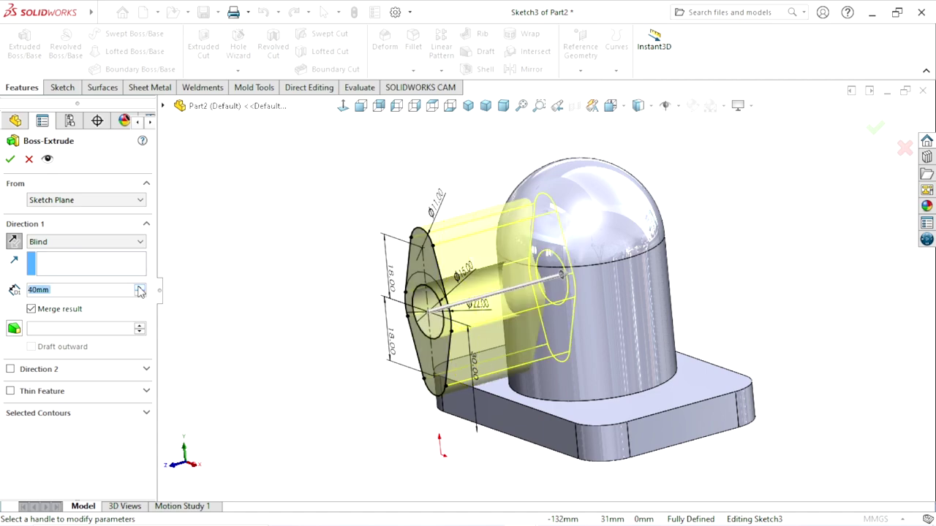
left_click(139, 287)
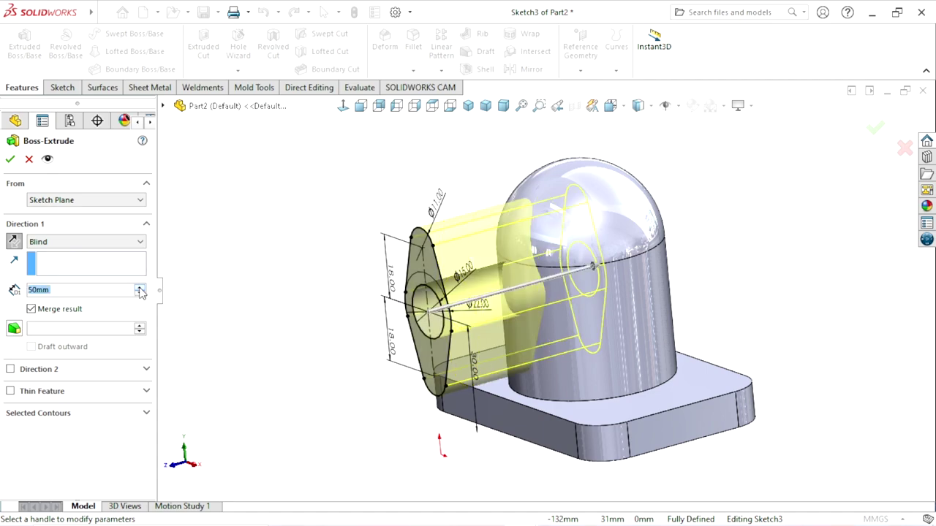
left_click(139, 294)
left_click(139, 294)
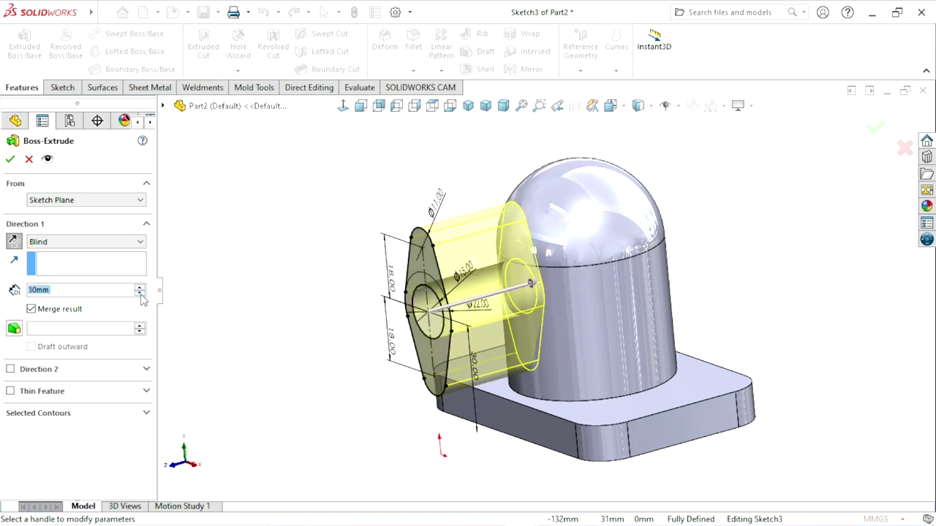
left_click(141, 288)
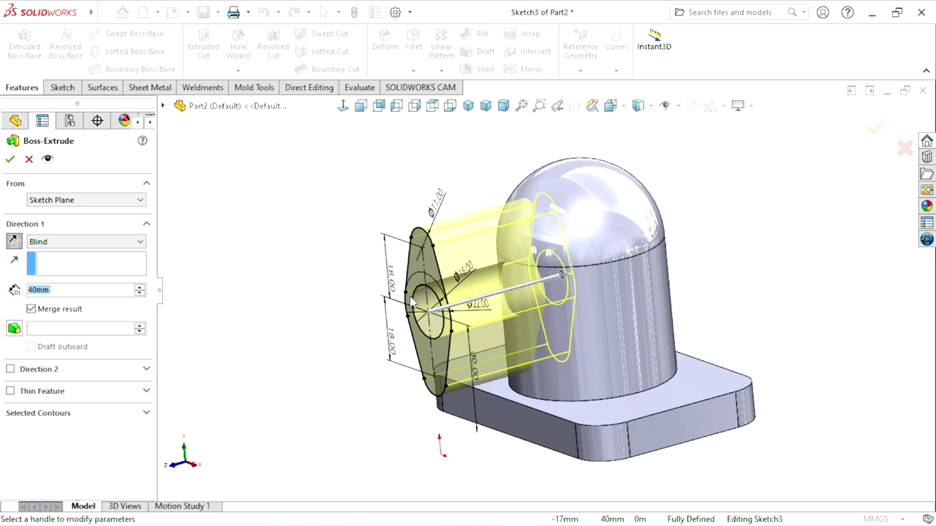
left_click(94, 247)
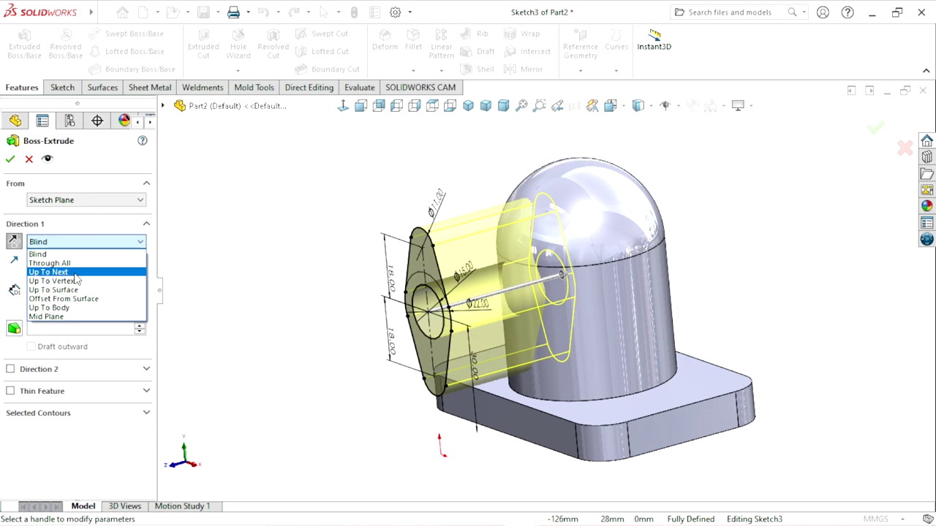
- Set the flange boss to Up To Next so it merges into the domed post, and confirm it
left_click(53, 272)
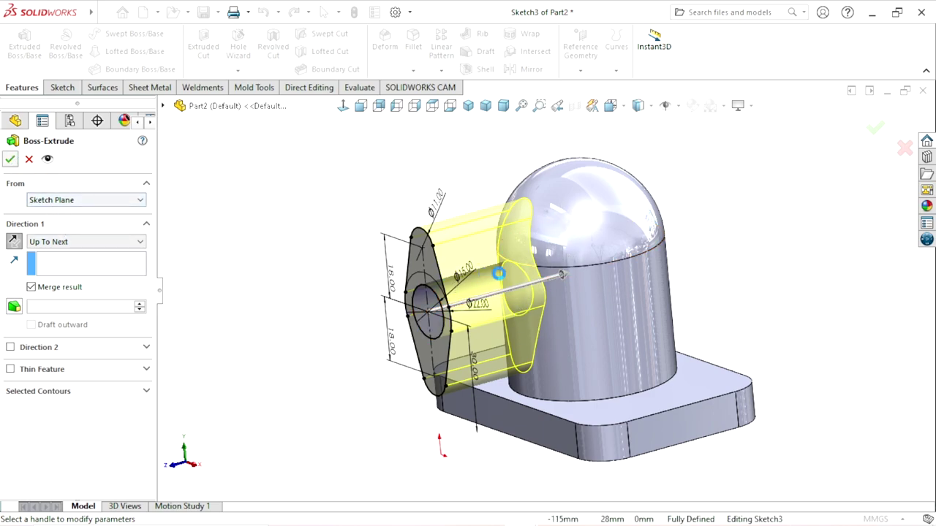
key("Return")
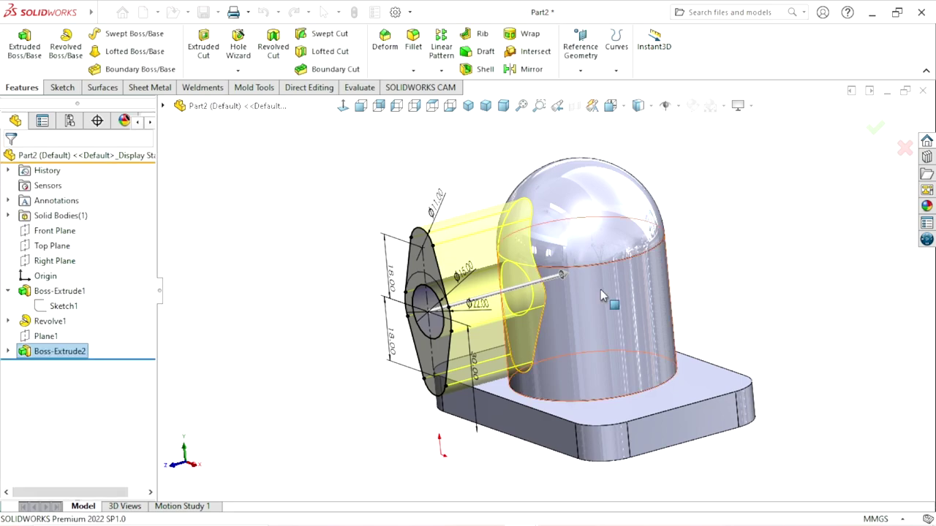
mouse_move(574, 302)
middle_mouse_down()
mouse_move(671, 277)
mouse_move(723, 320)
mouse_move(652, 273)
mouse_move(636, 313)
mouse_move(553, 309)
mouse_move(574, 278)
mouse_move(633, 320)
mouse_move(544, 371)
mouse_move(563, 301)
mouse_move(672, 280)
mouse_move(585, 294)
mouse_move(607, 329)
mouse_move(593, 388)
mouse_move(686, 410)
middle_mouse_up()
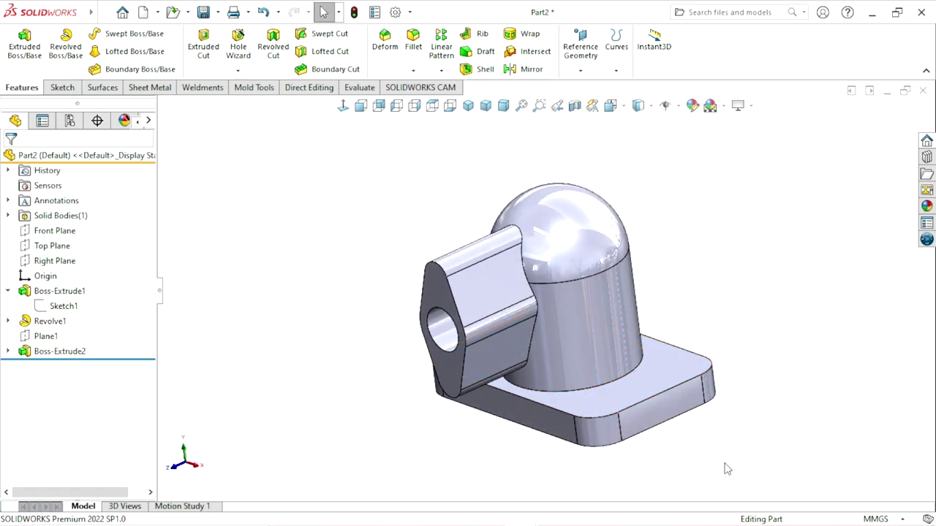